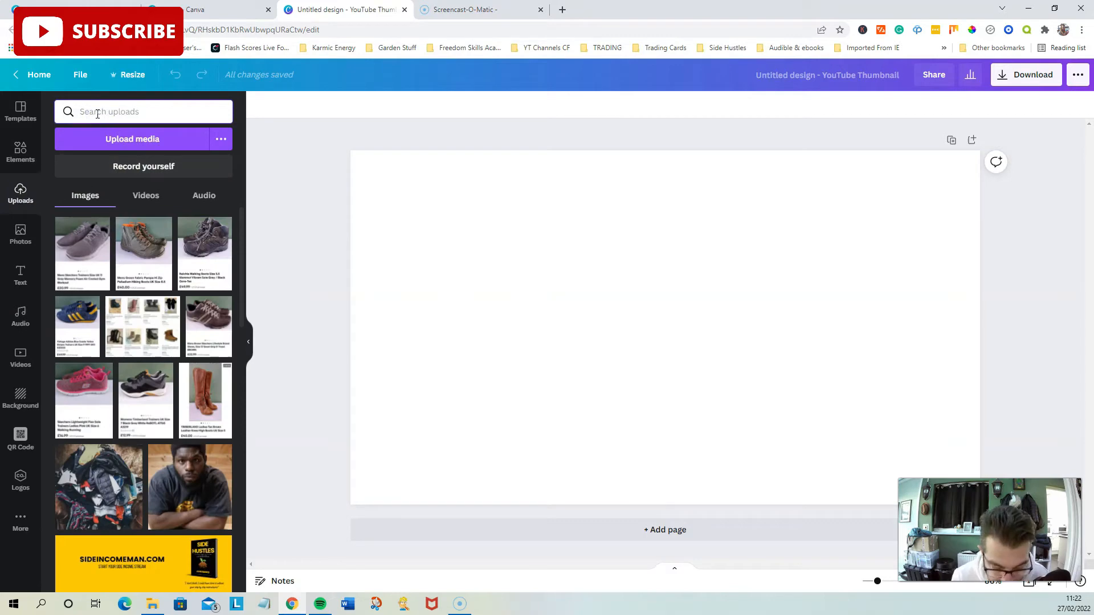
type("me")
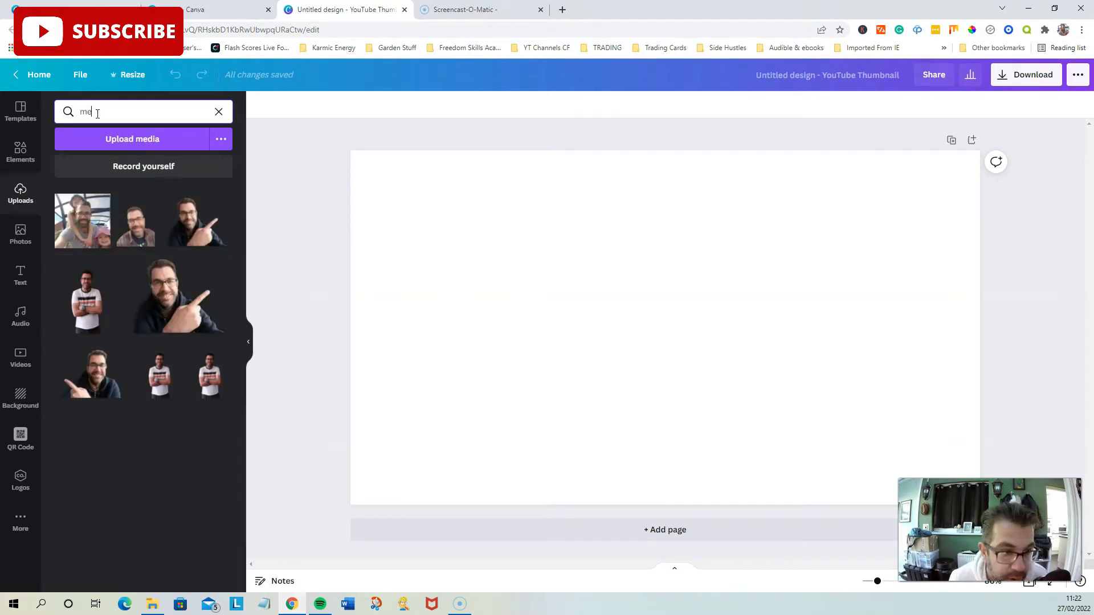
key("BackSpace")
key("BackSpace")
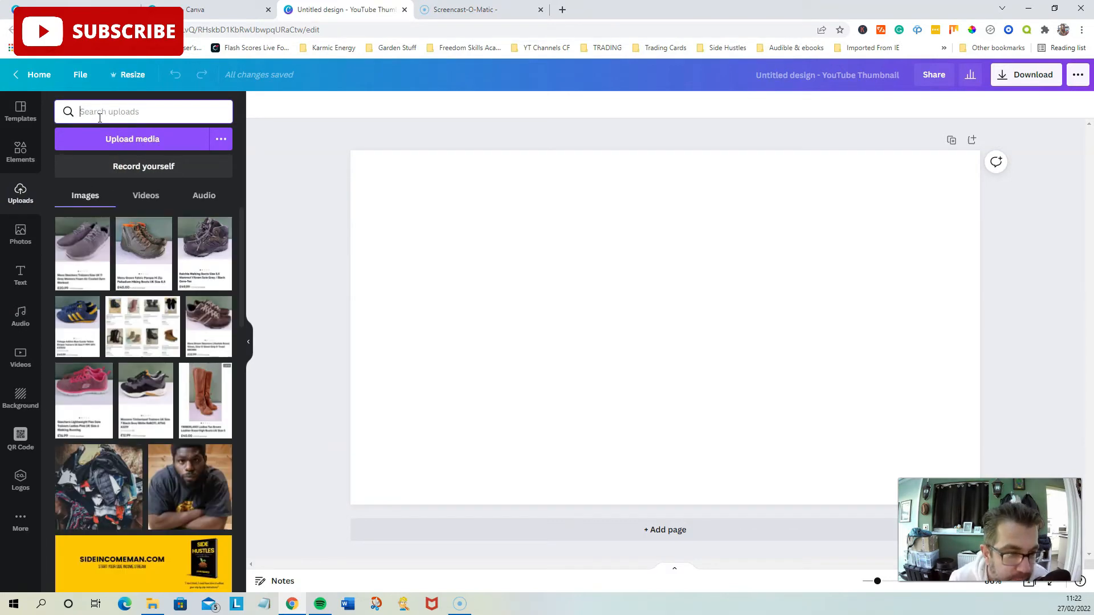
Add the uploaded photo of the smiling man in a navy hoodie beside a monitor and enlarge it to fill the page
scroll(135, 329, "down", 10)
scroll(135, 330, "down", 15)
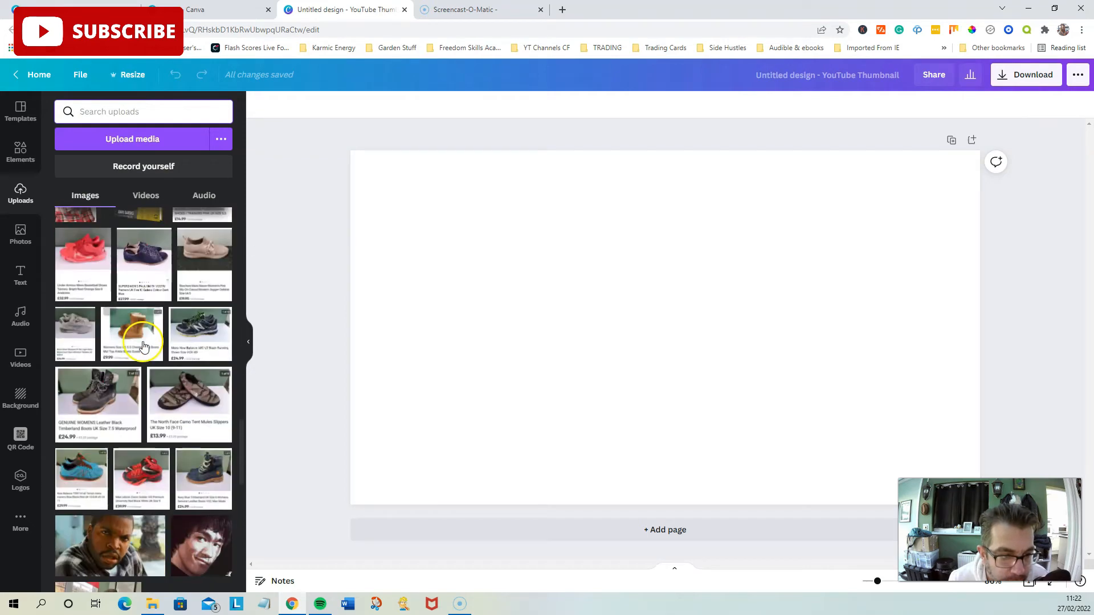
scroll(142, 345, "up", 2)
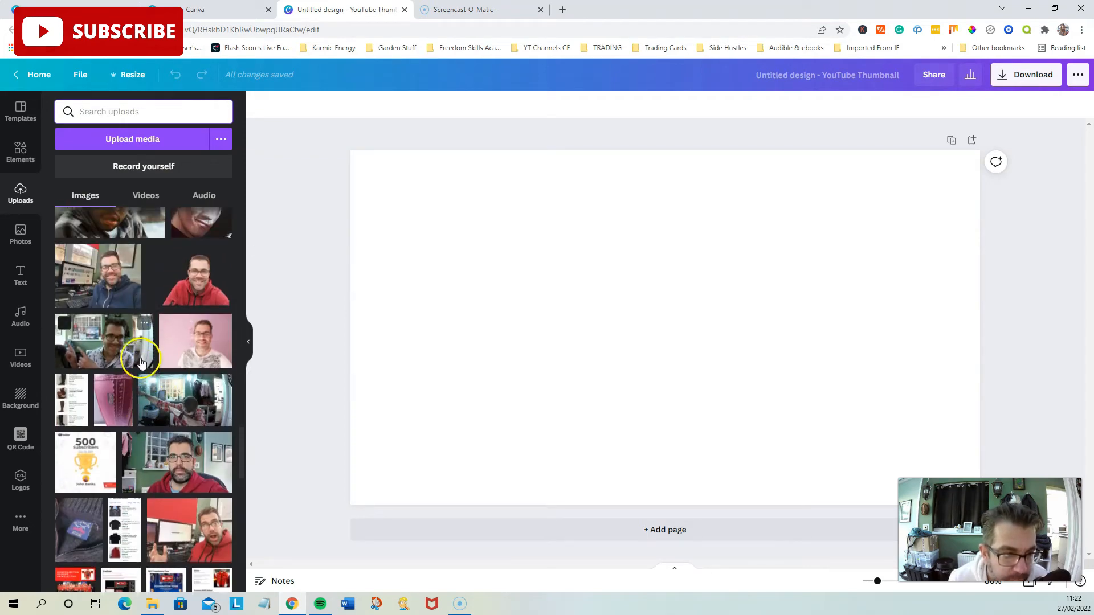
left_click(106, 339)
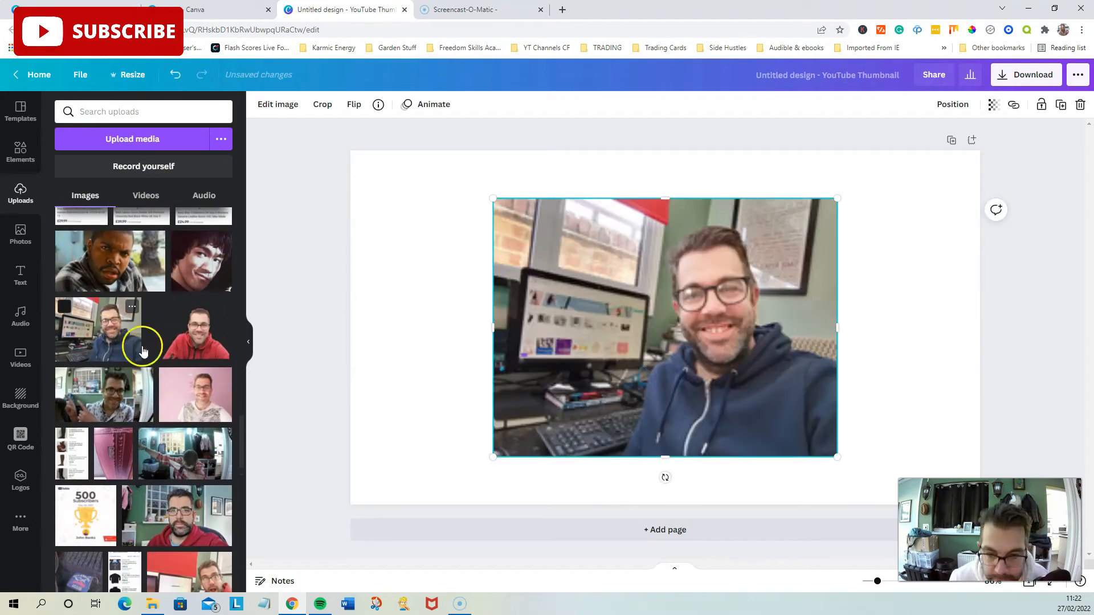
left_click_drag(729, 321, 871, 367)
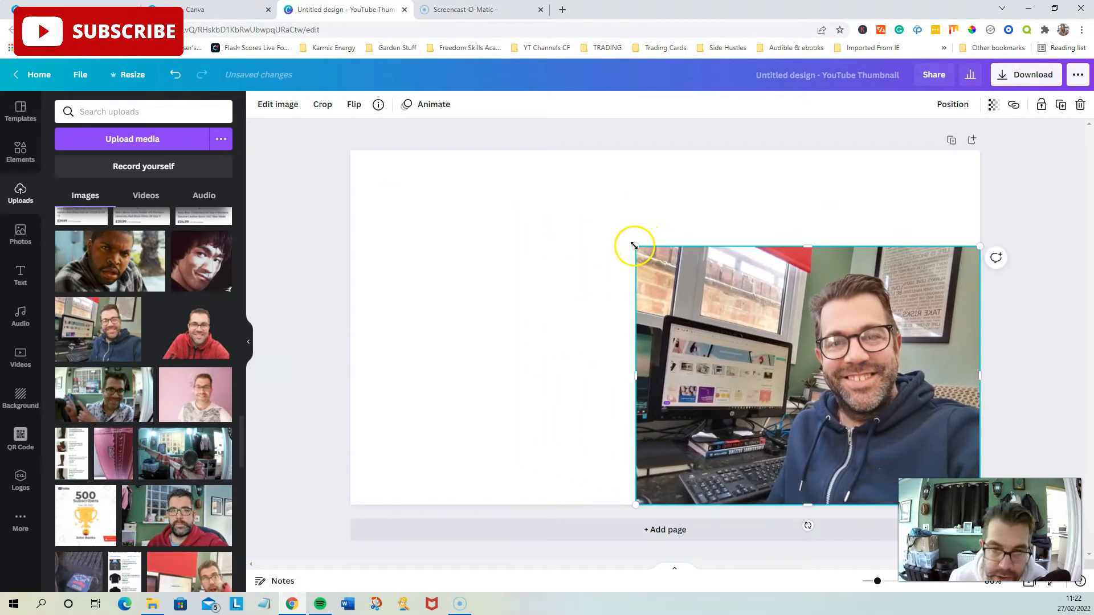
left_click_drag(631, 244, 478, 189)
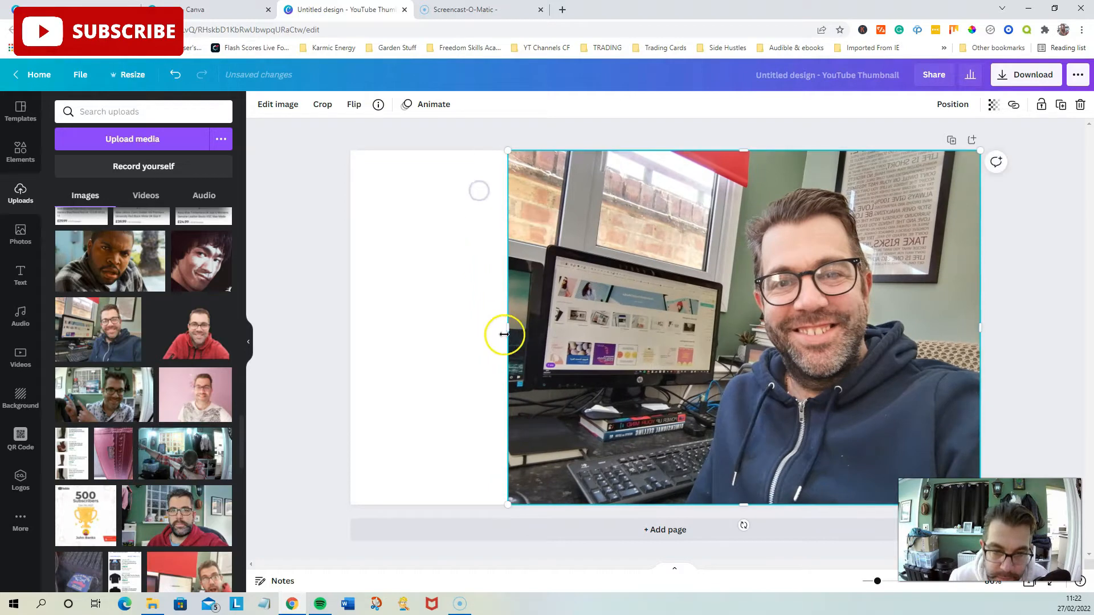
left_click_drag(508, 330, 350, 328)
left_click(1003, 348)
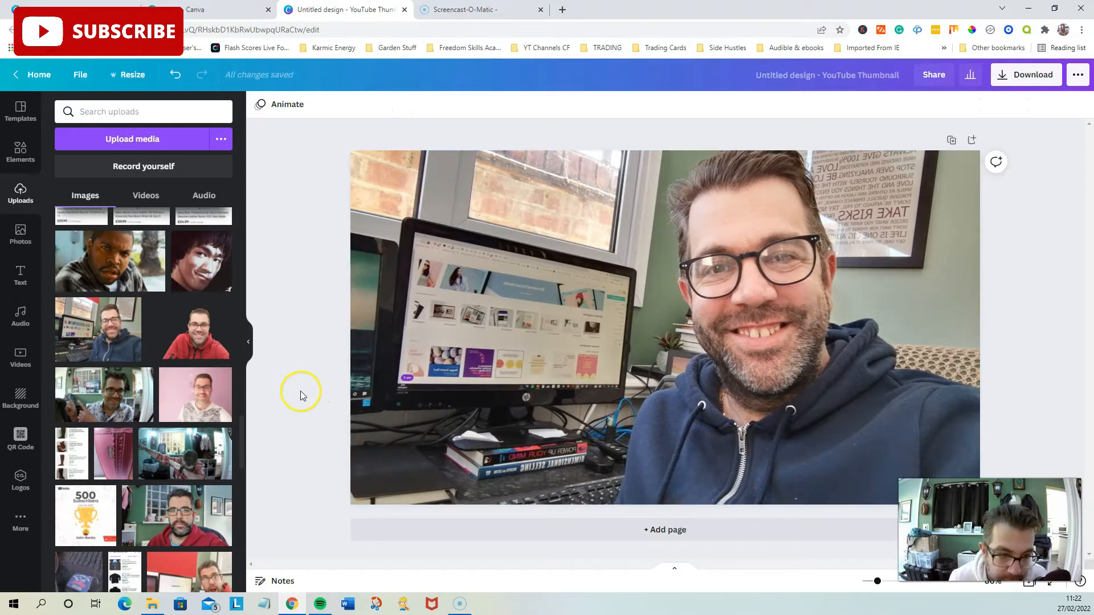
Add a second copy of the same photo and enlarge it to cover the first one exactly
left_click(104, 340)
left_click(795, 325)
left_click_drag(720, 336, 857, 381)
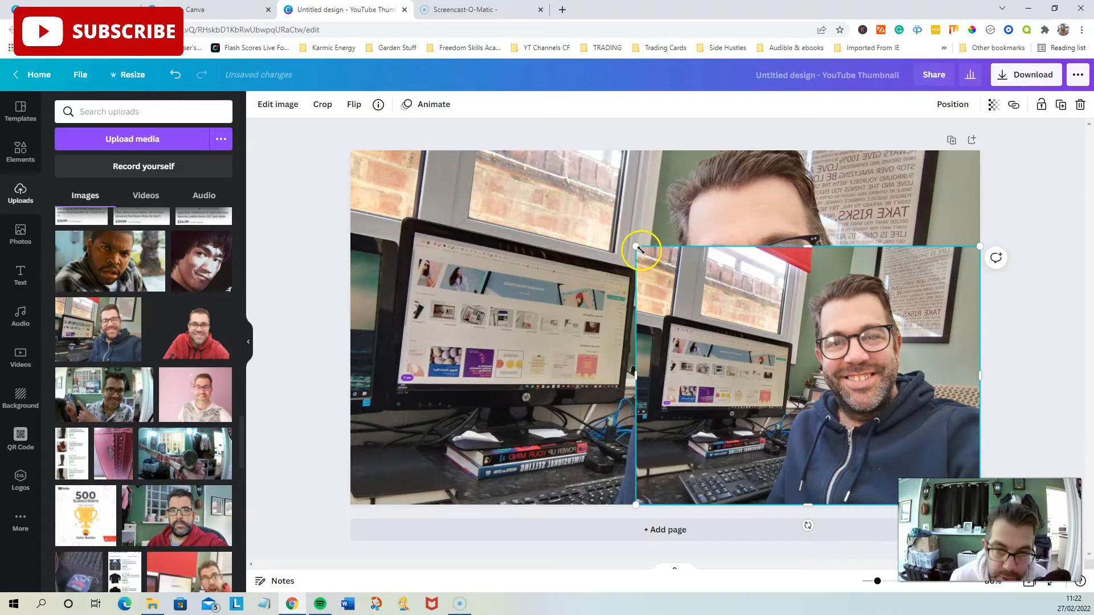
left_click_drag(637, 248, 493, 173)
left_click_drag(508, 327, 350, 328)
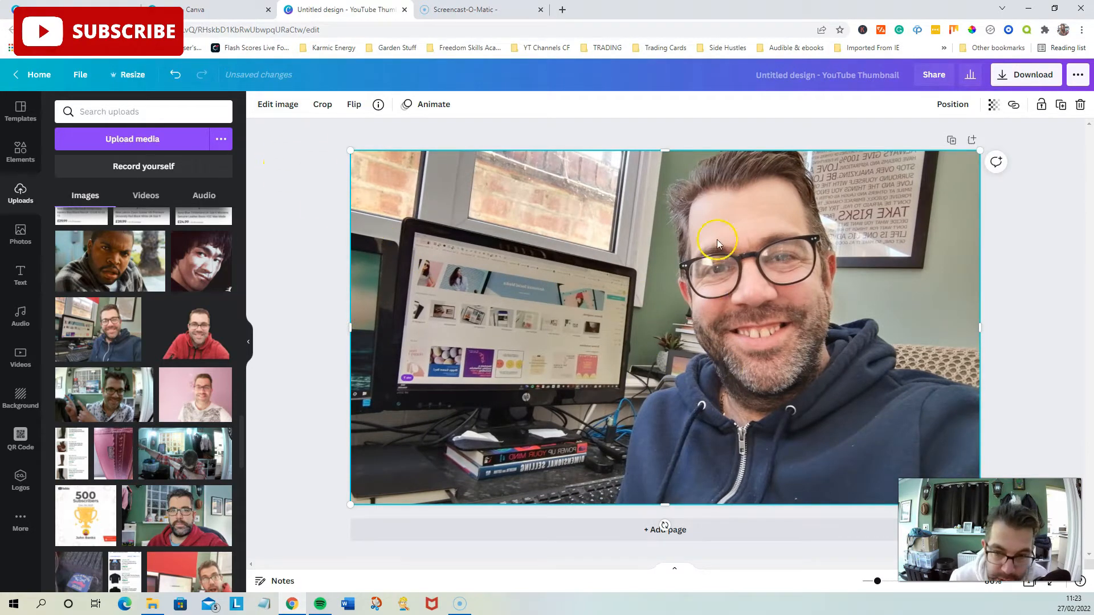
Remove the background from the top copy of the photo with Background Remover, keeping it aligned over the full photo
left_click(277, 104)
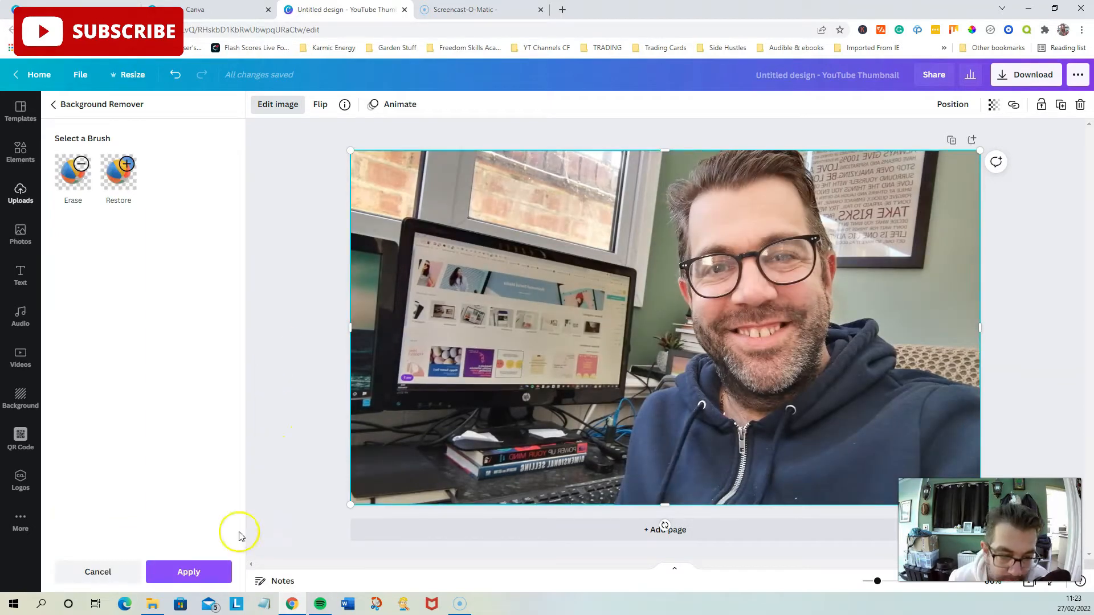
left_click(205, 571)
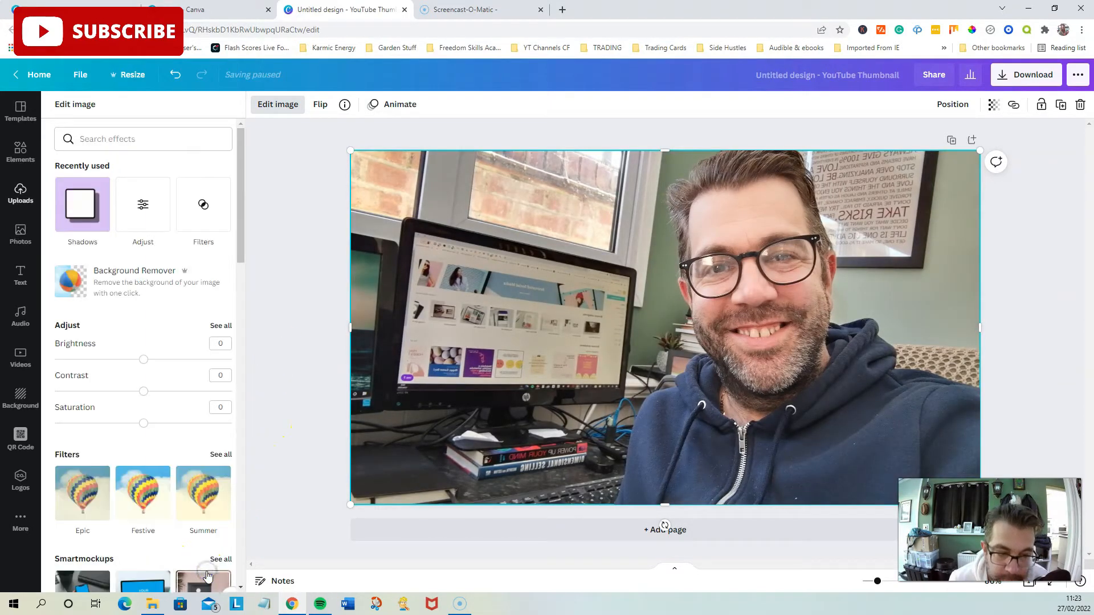
left_click_drag(748, 354, 758, 393)
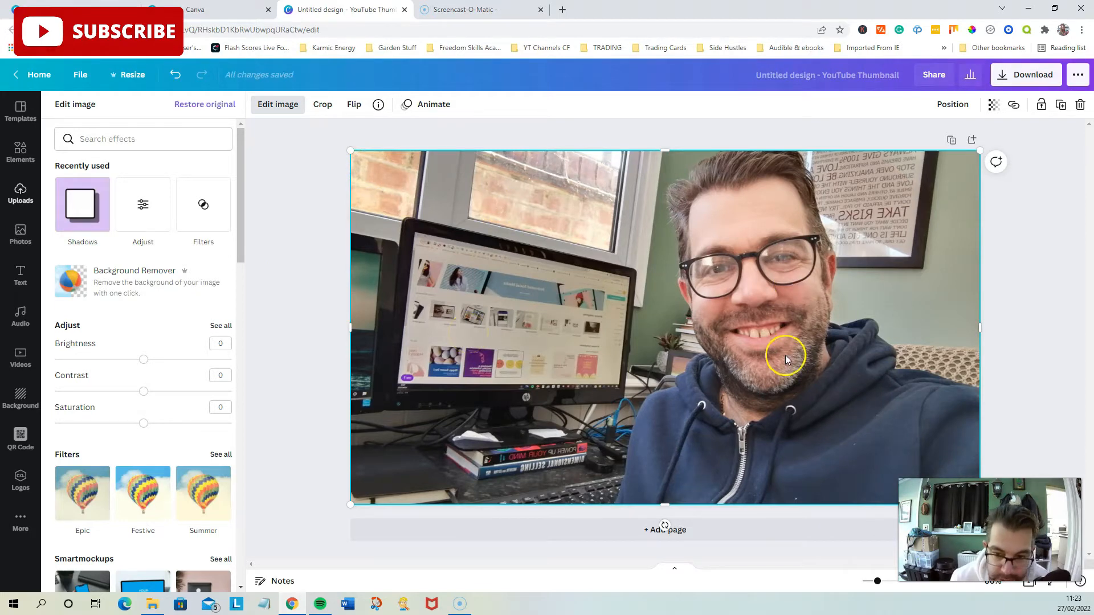
Add a square shape and stretch it to cover the whole thumbnail
left_click(19, 154)
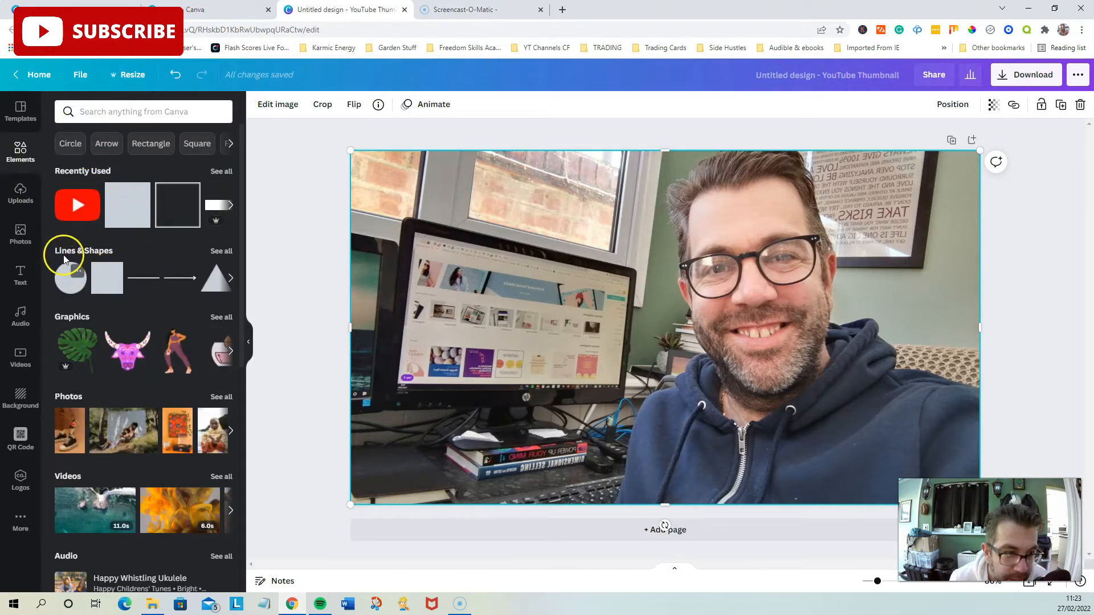
left_click(102, 289)
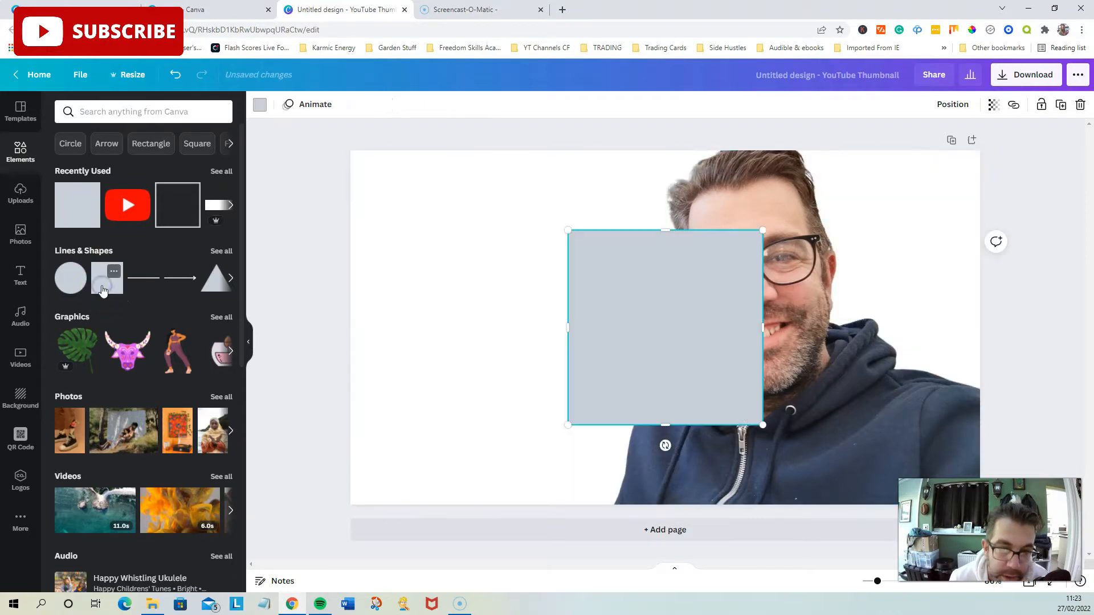
left_click(173, 75)
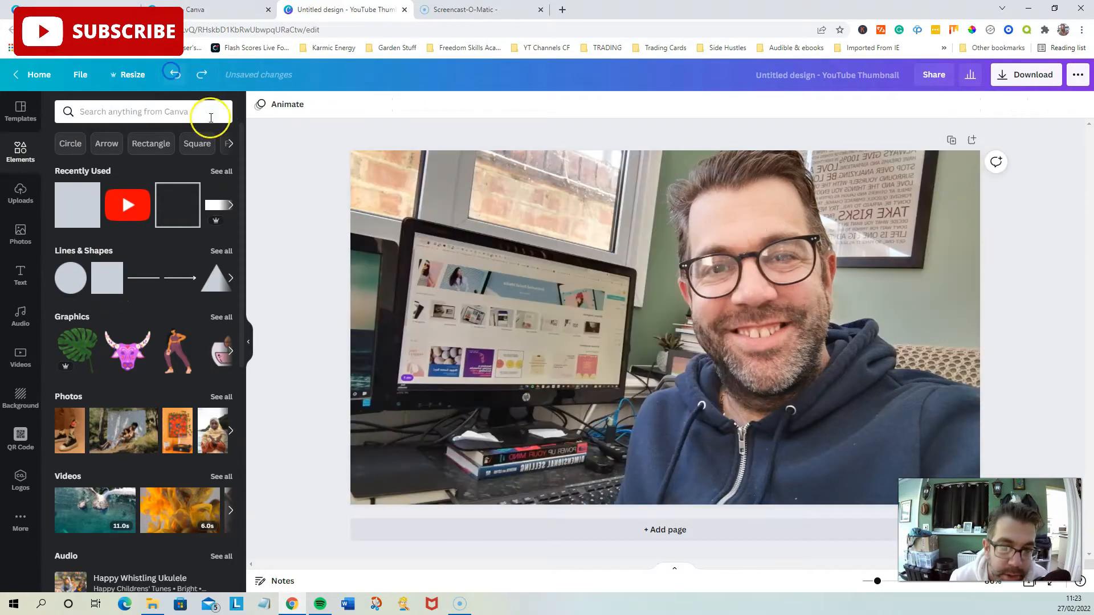
left_click(106, 287)
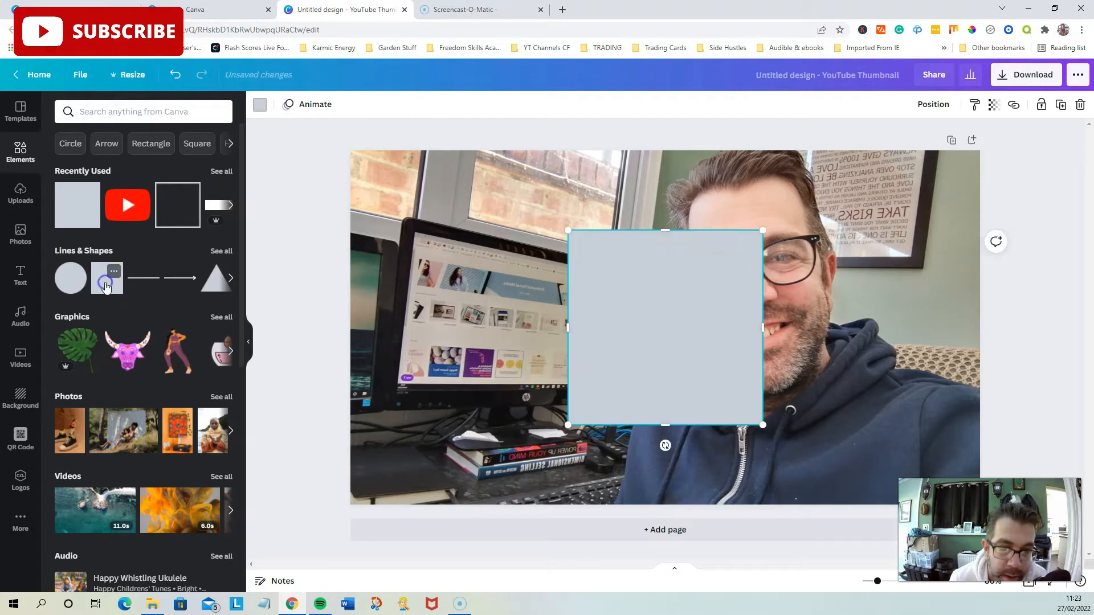
left_click_drag(670, 324, 454, 241)
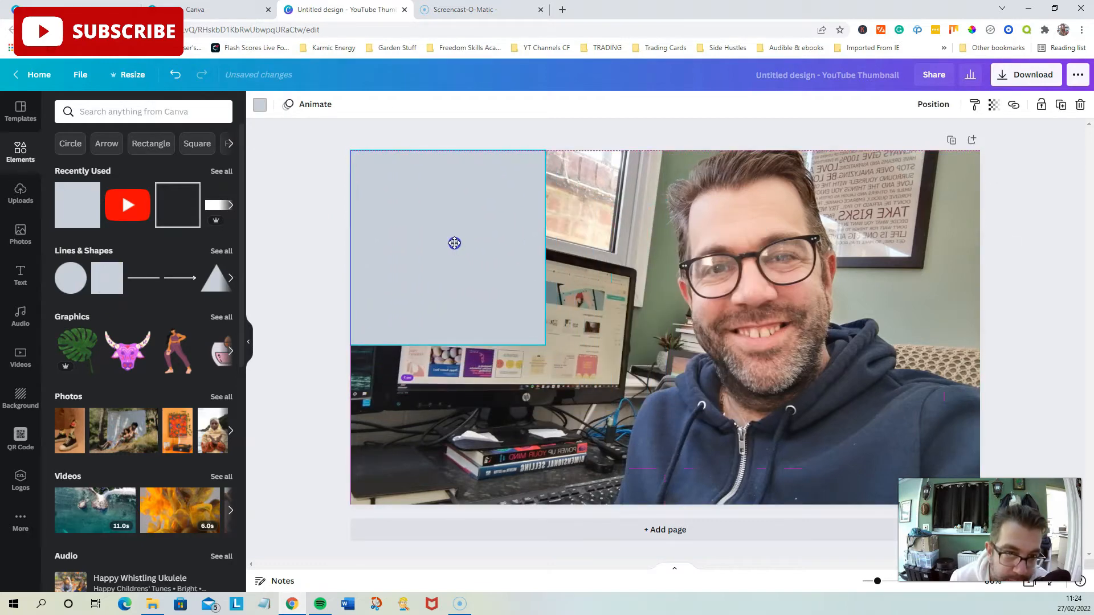
left_click_drag(541, 342, 719, 491)
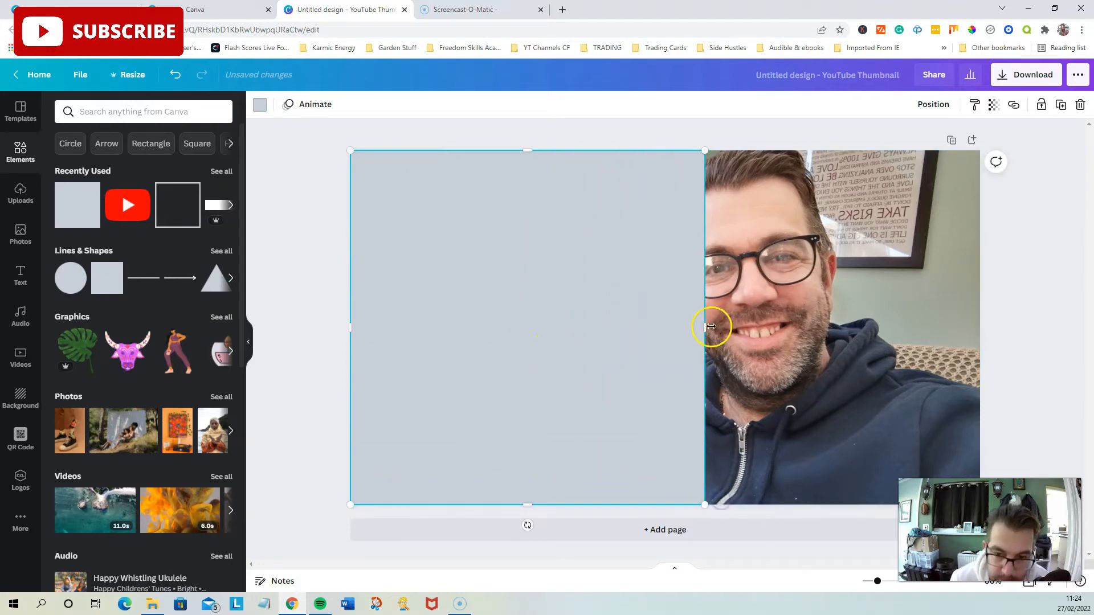
left_click_drag(715, 325, 980, 326)
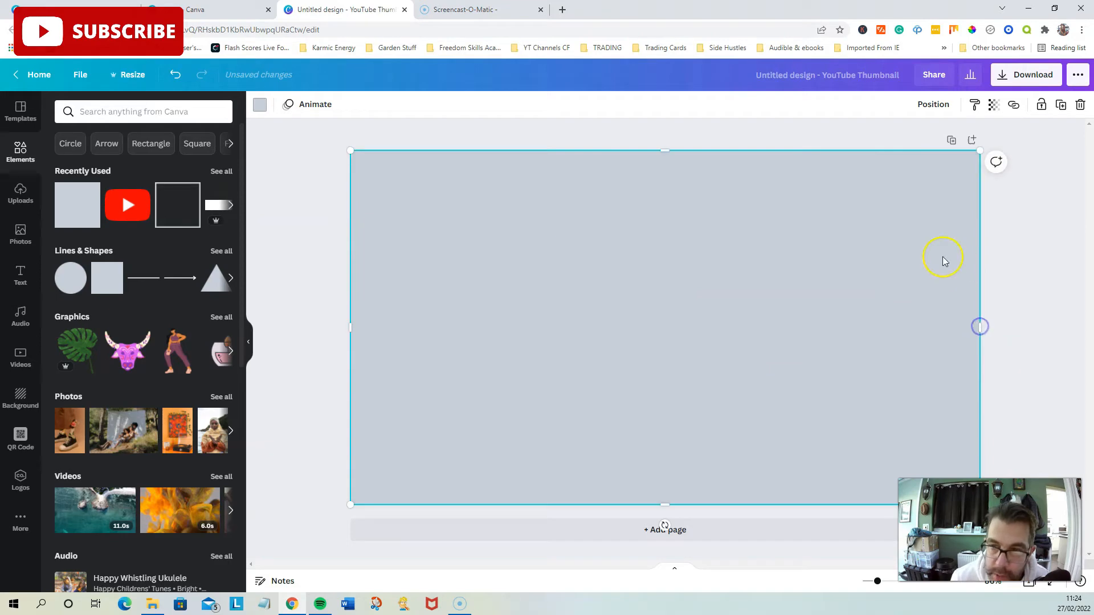
Set the full-page shape's transparency to 50 and send it one layer backward, behind the cut-out man
left_click(994, 108)
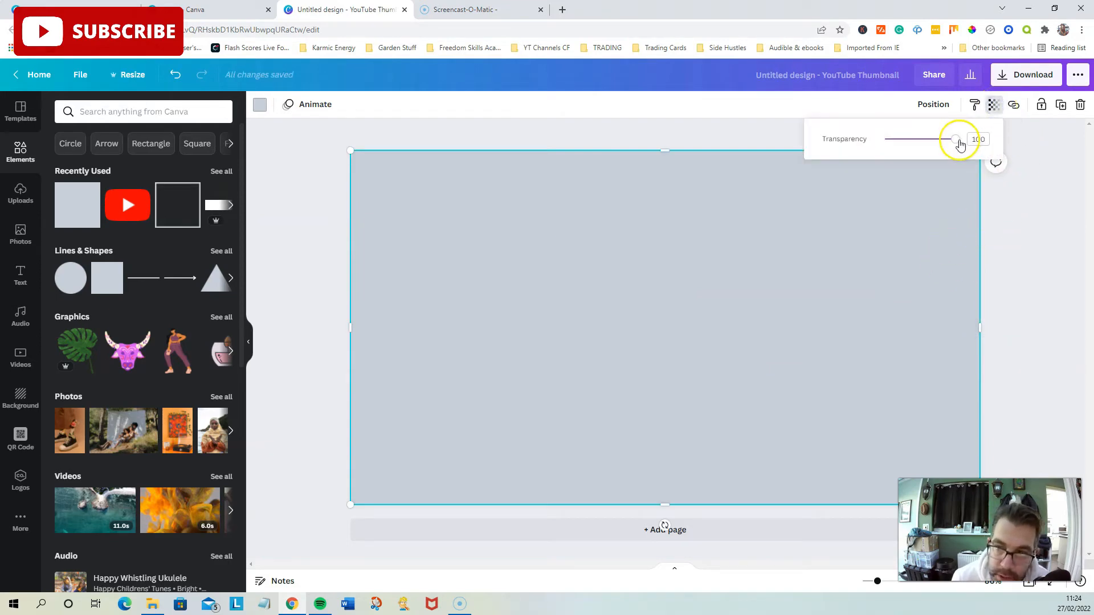
left_click_drag(960, 145, 922, 147)
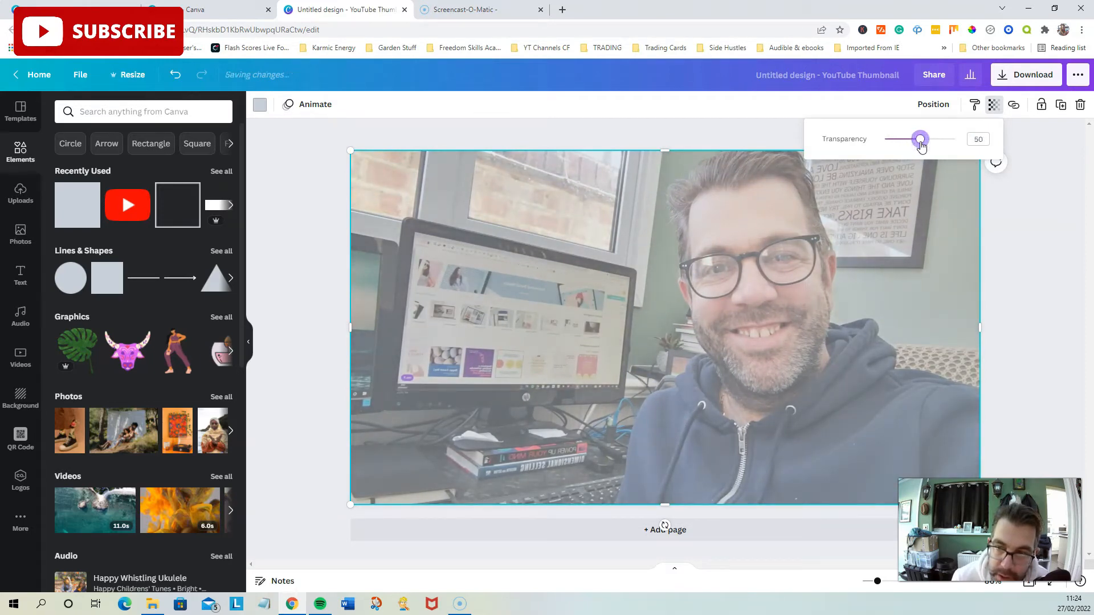
left_click(933, 106)
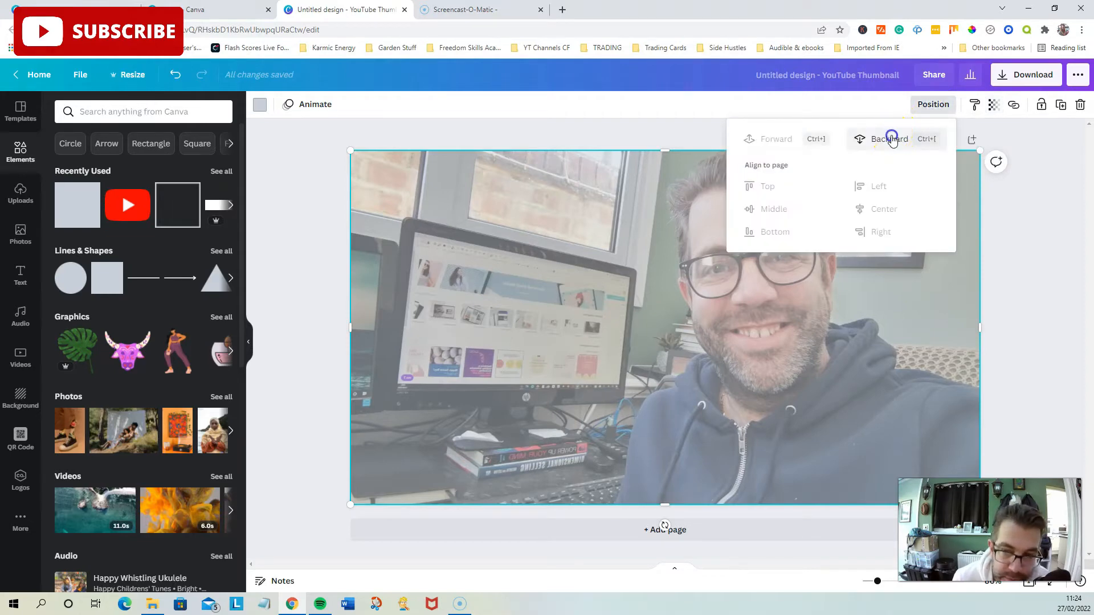
left_click(890, 139)
left_click(1034, 308)
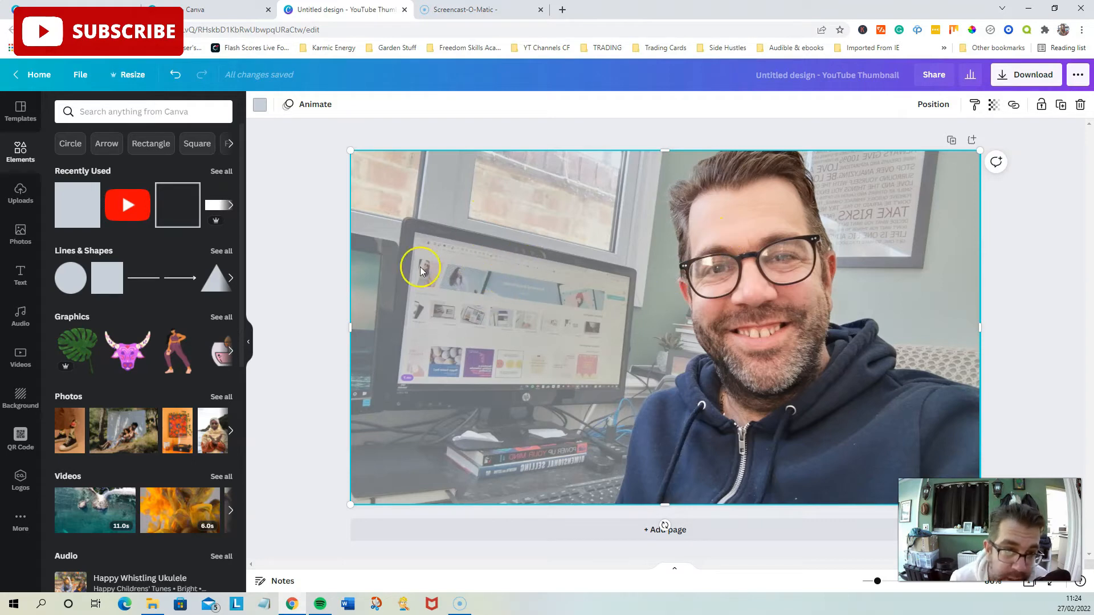
Try white, yellow and red on the overlay shape, and set its colour to the light turquoise default
left_click(260, 107)
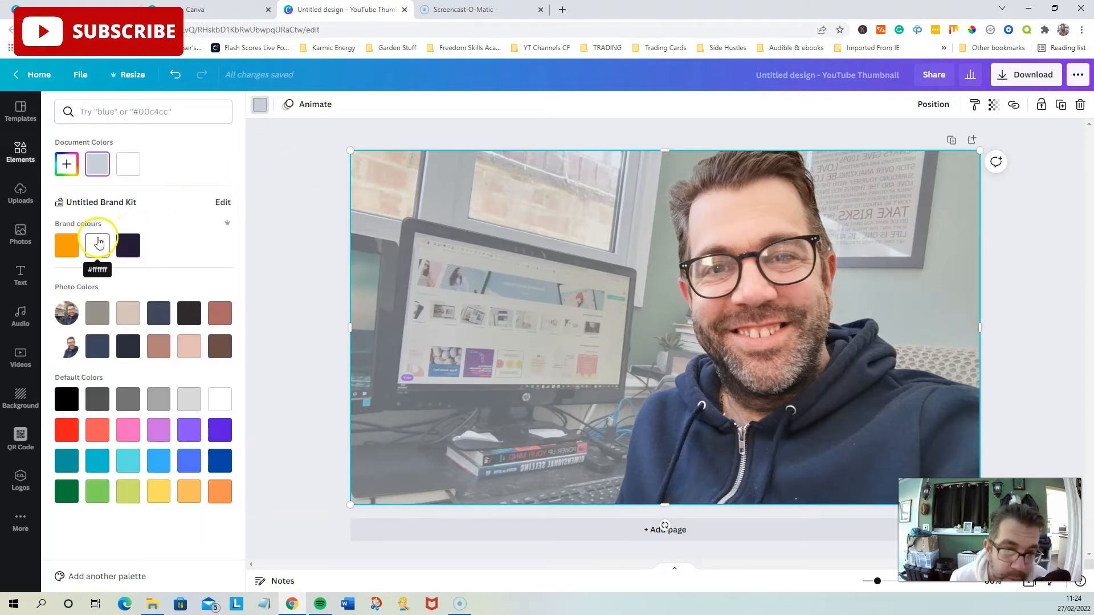
left_click(98, 244)
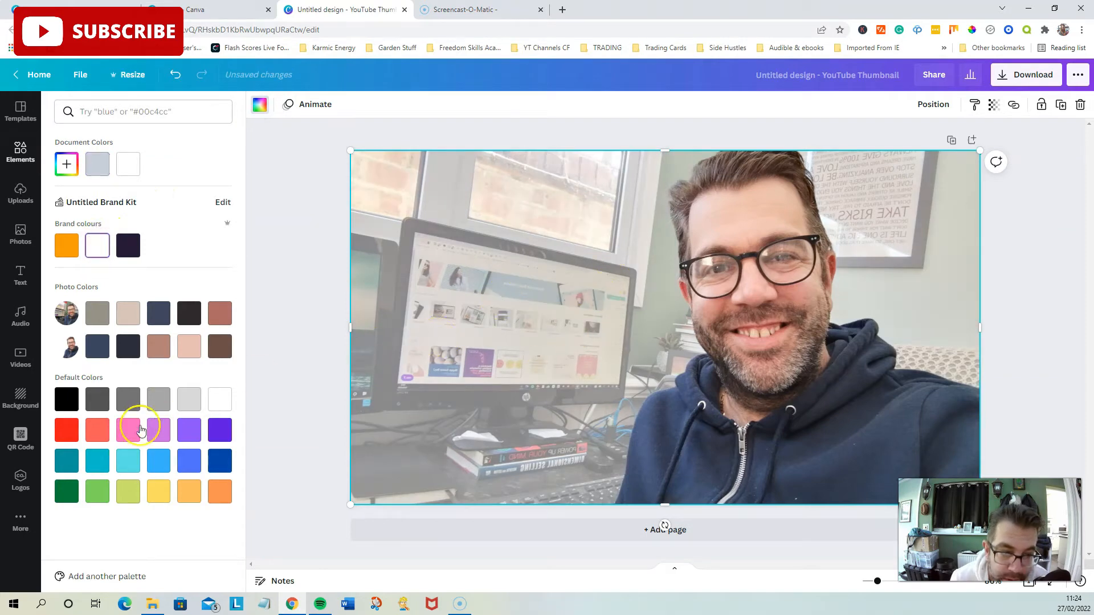
left_click(127, 463)
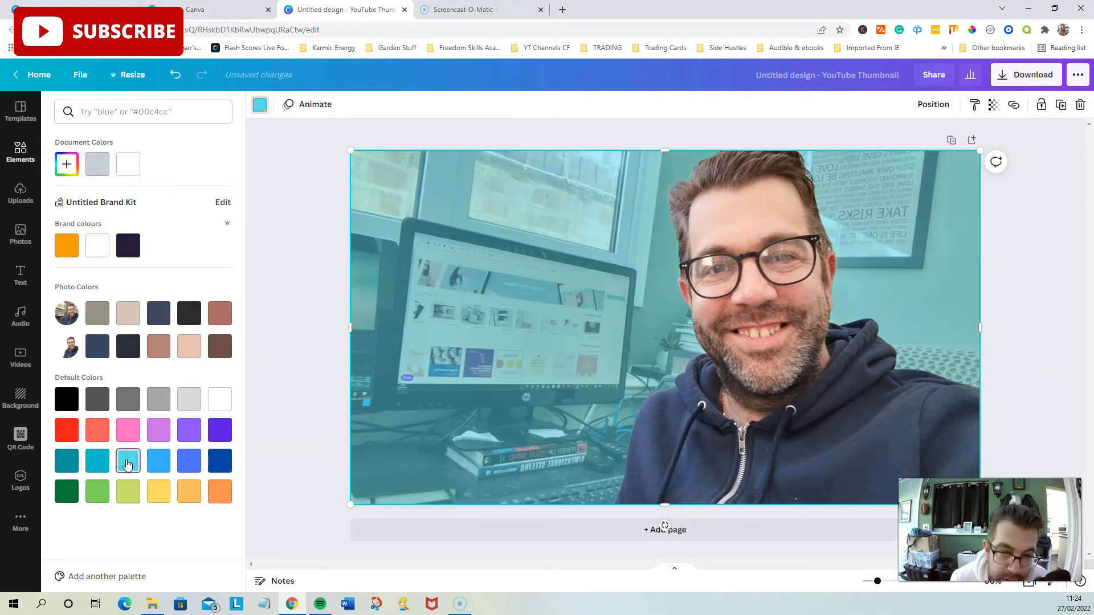
left_click(155, 490)
left_click(68, 434)
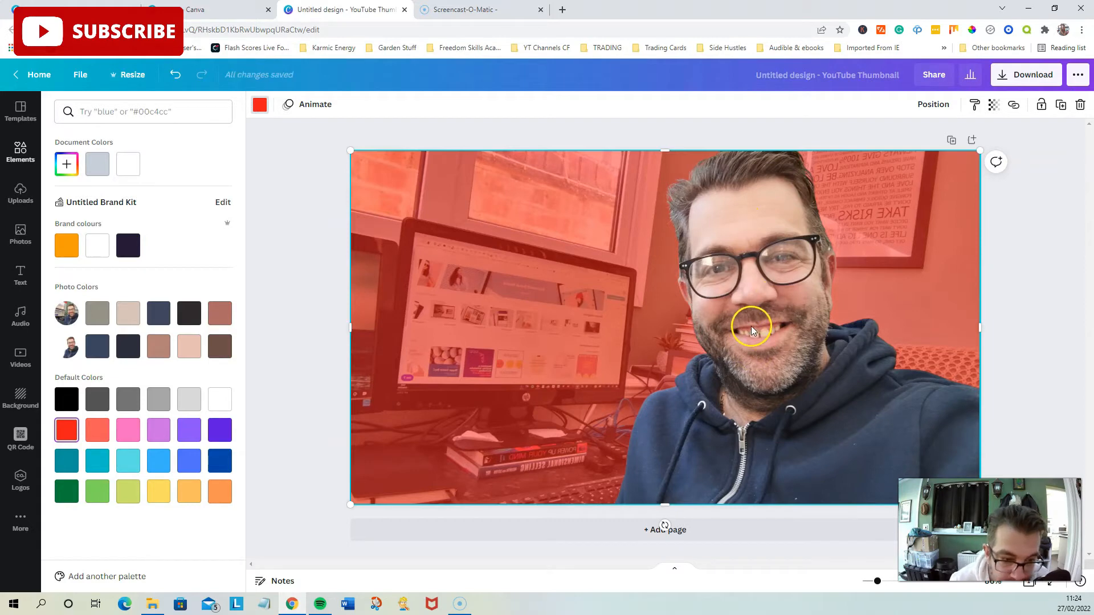
left_click(129, 461)
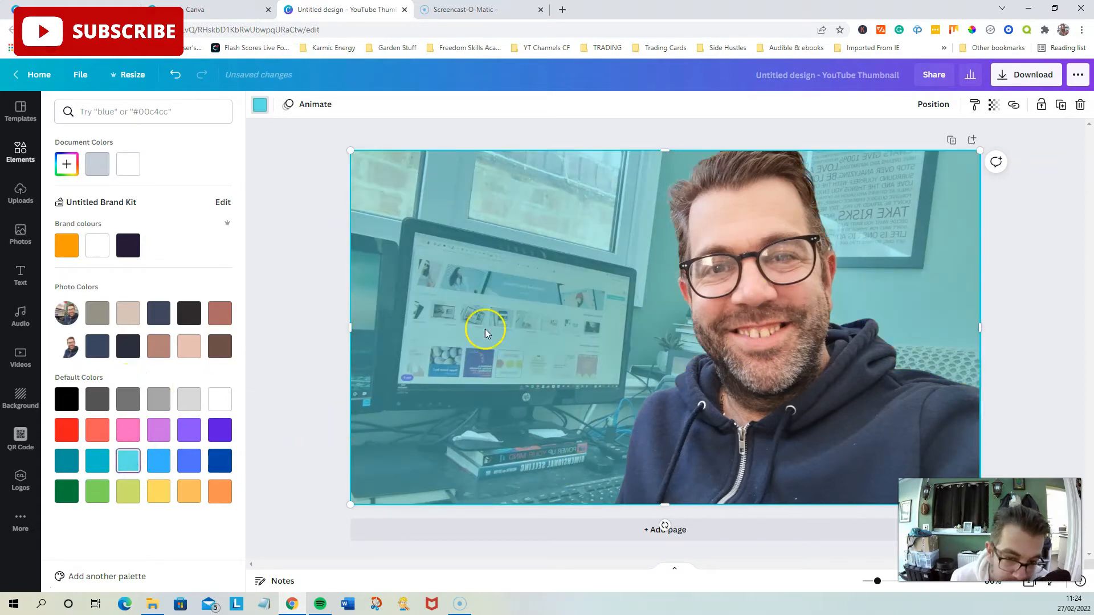
left_click(325, 304)
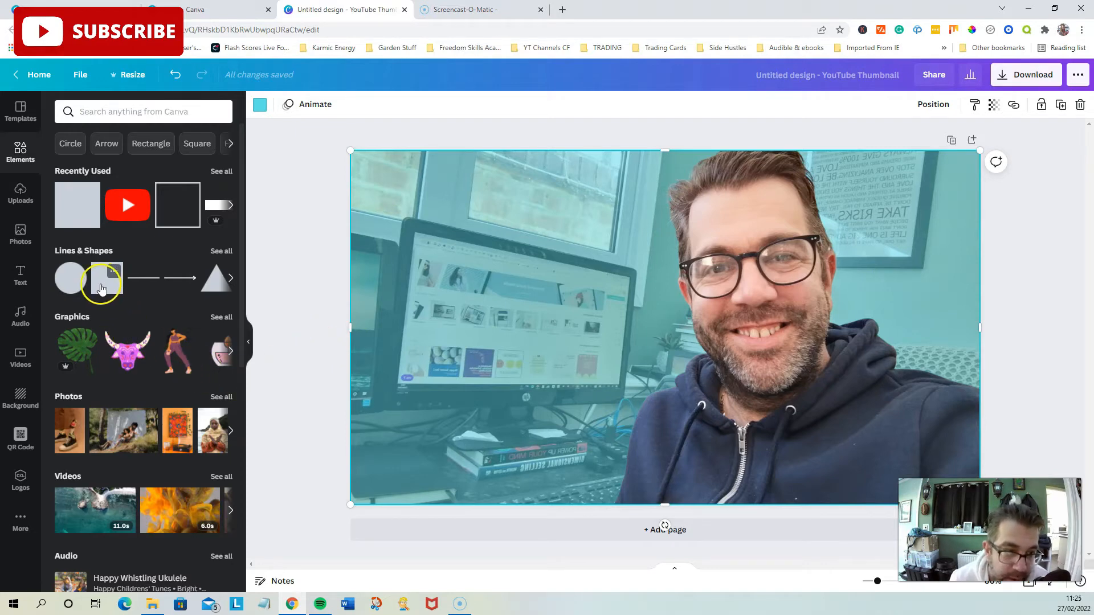
Add another square and reshape it into a wide horizontal bar beside the man's head, starting at the page's left edge
left_click(76, 217)
left_click_drag(672, 328, 456, 254)
left_click_drag(551, 255, 644, 255)
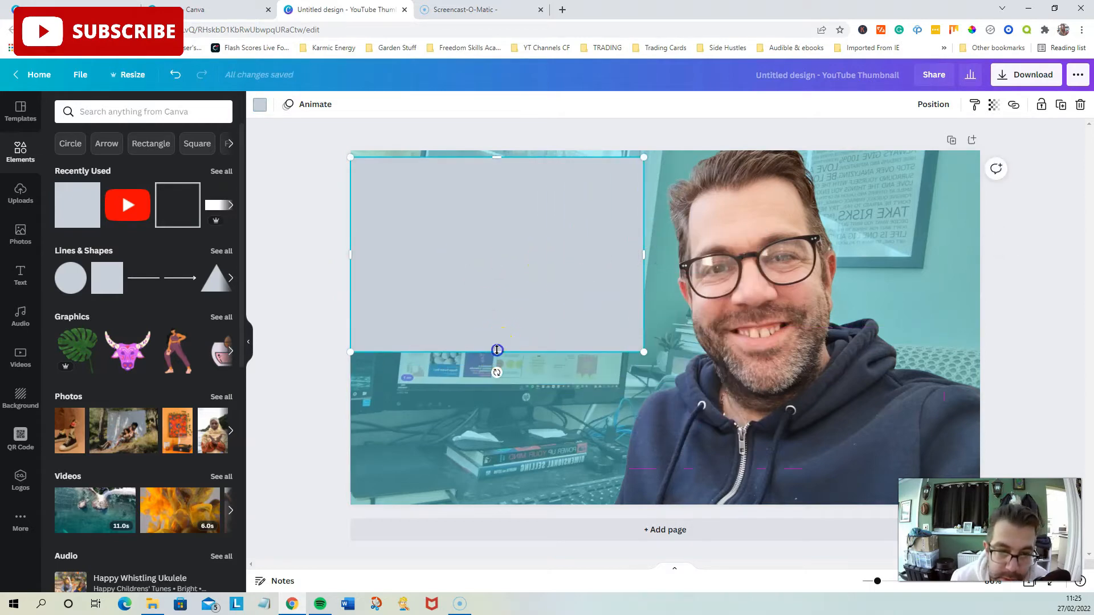
left_click_drag(497, 350, 498, 230)
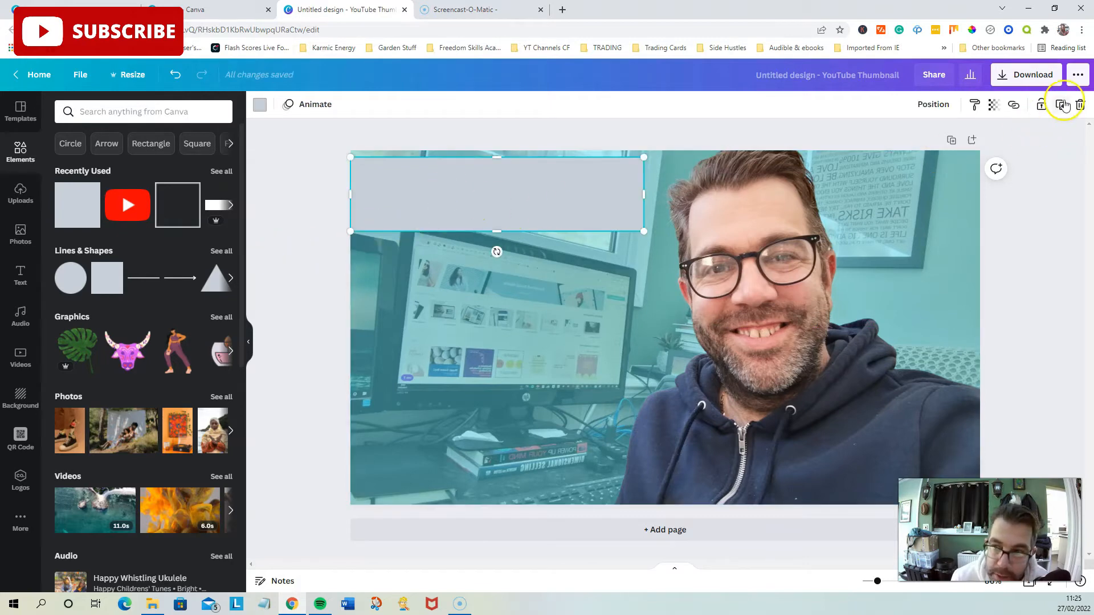
Duplicate the grey bar twice and stack the copies below it, evenly spaced and aligned
left_click(1061, 108)
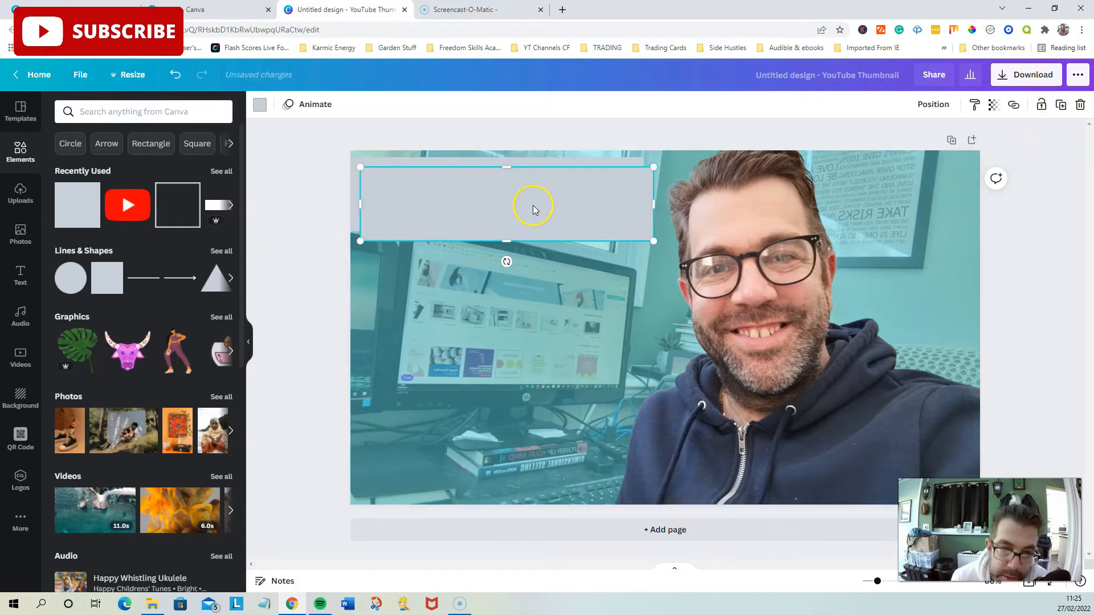
left_click_drag(532, 205, 522, 279)
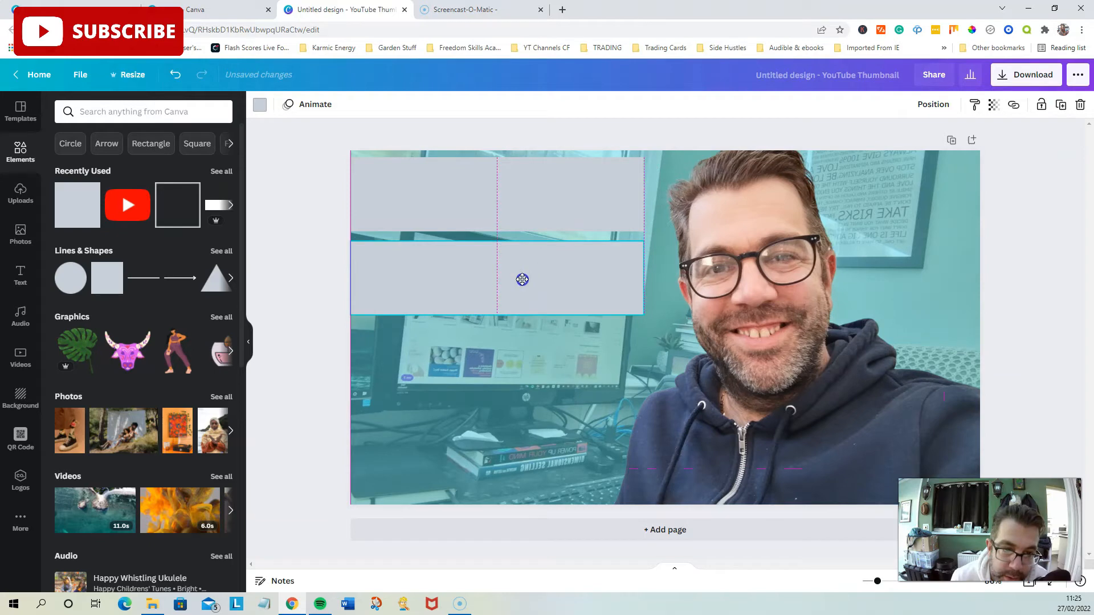
left_click(1060, 106)
left_click(321, 345)
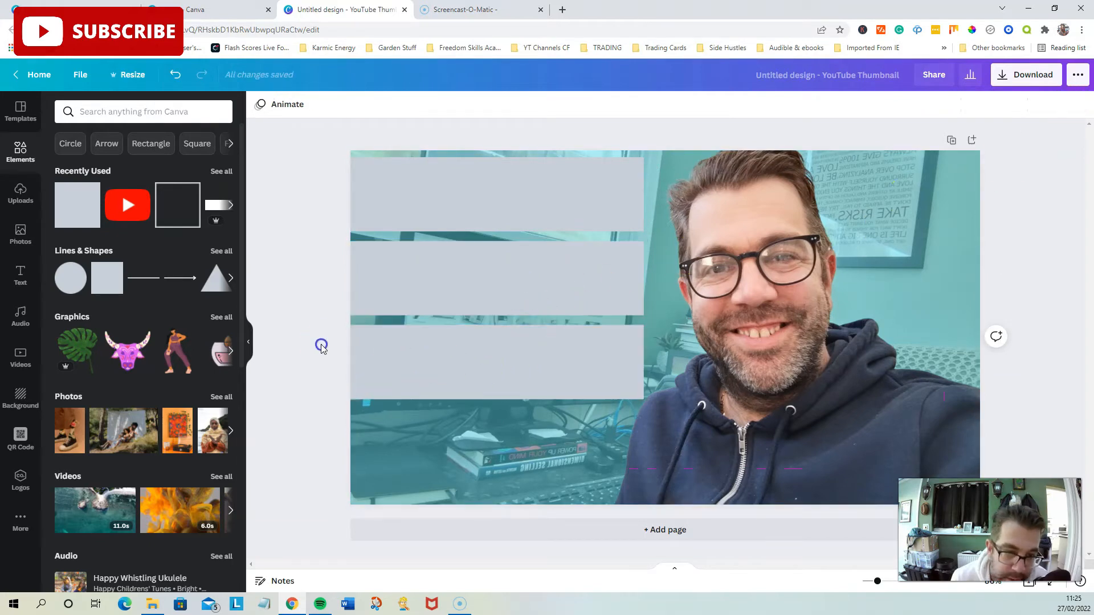
Fill the uppermost grey bar with the default red
left_click(418, 200)
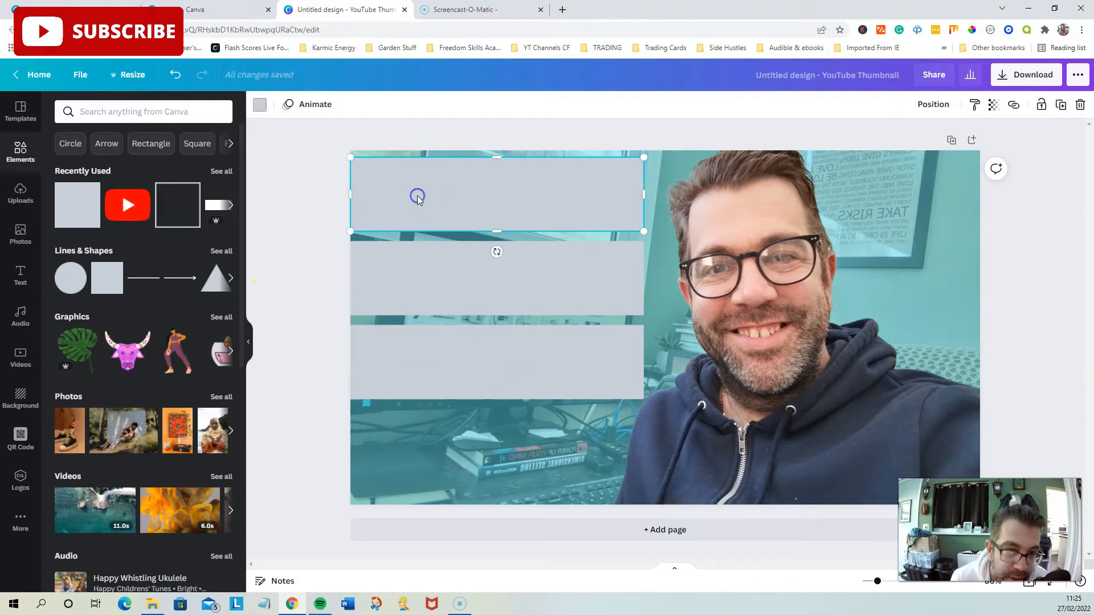
left_click(262, 108)
left_click(67, 430)
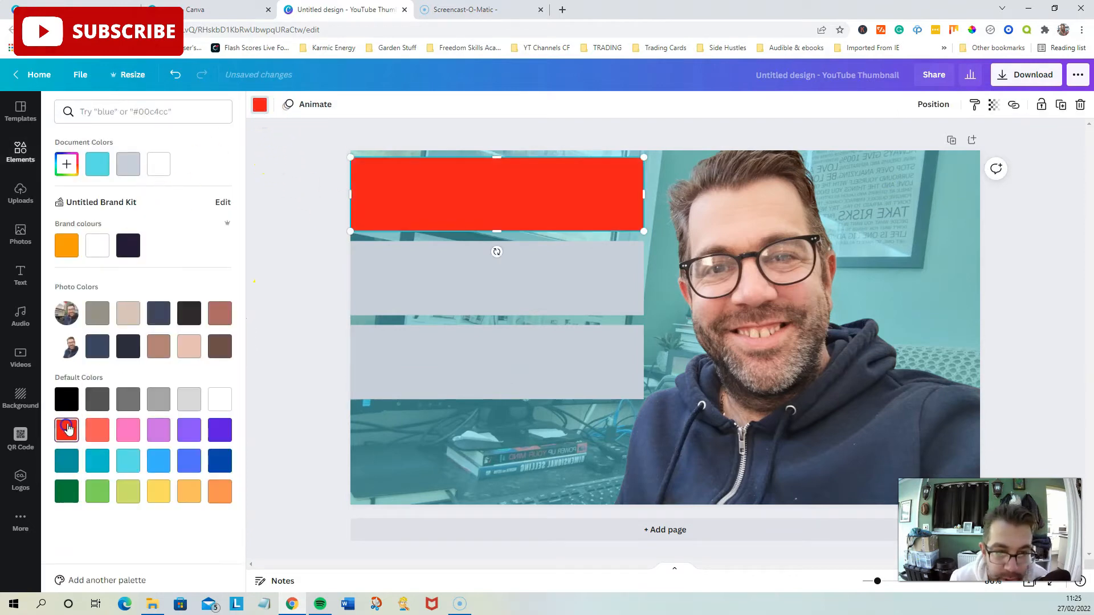
Fill the middle grey bar with a custom bright yellow, about #FFF500
left_click(402, 290)
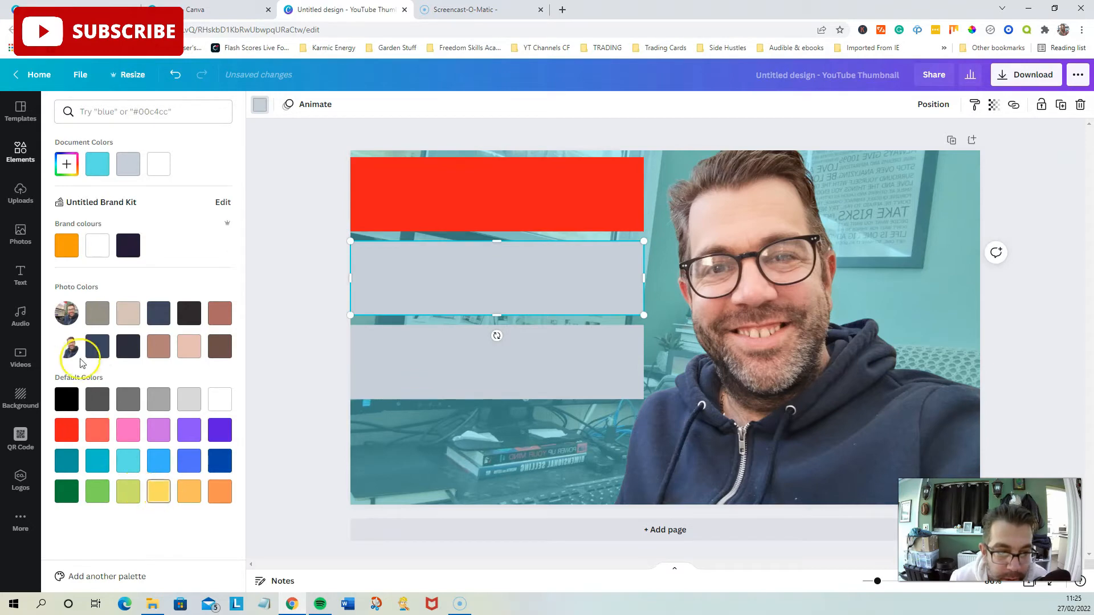
left_click(66, 164)
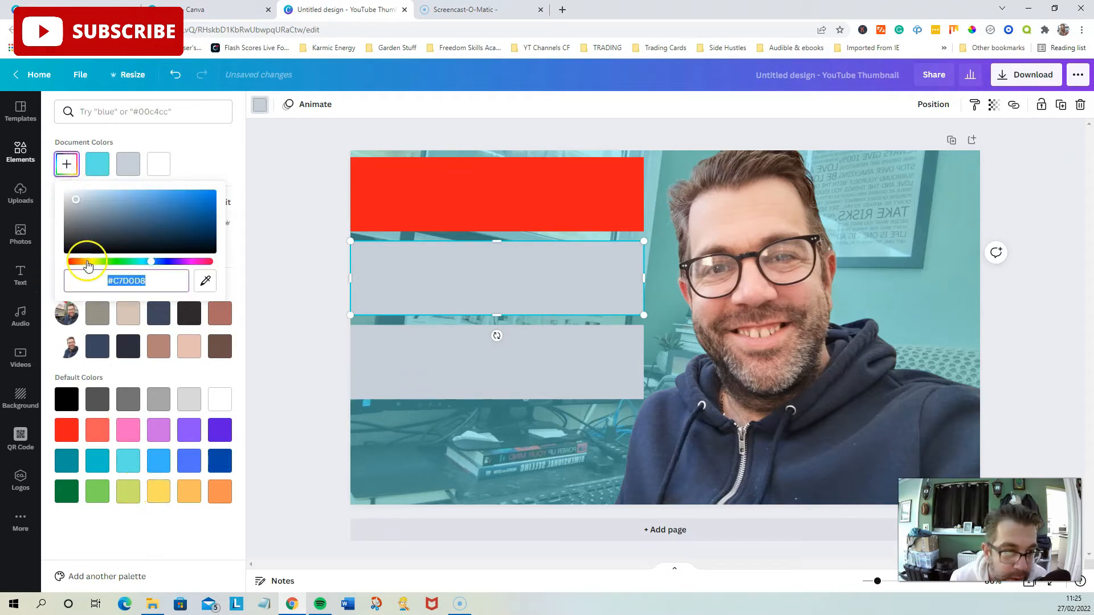
left_click_drag(87, 265, 226, 188)
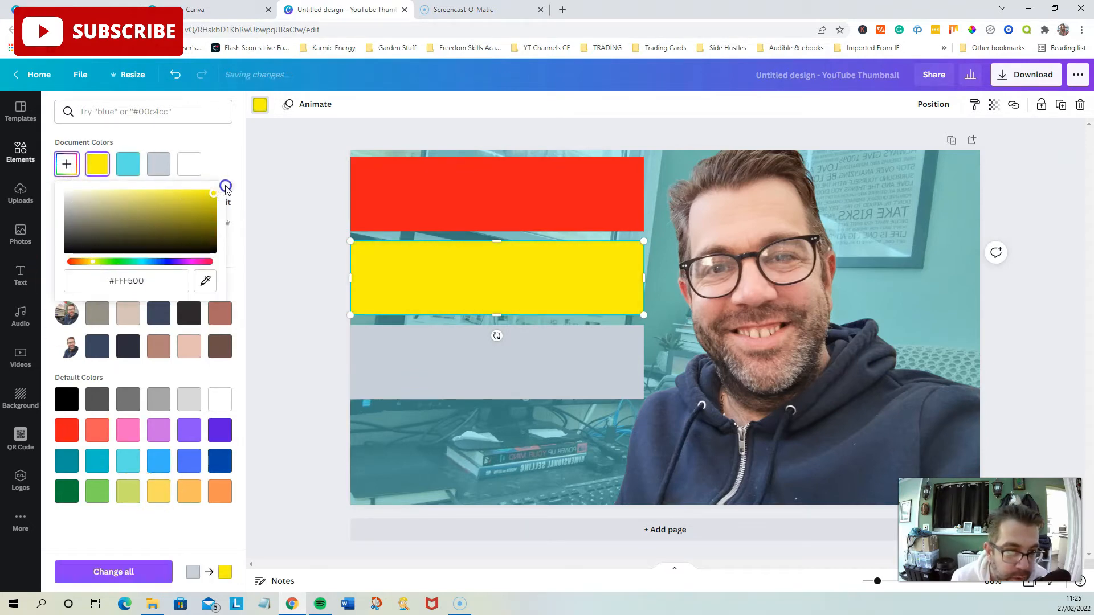
left_click(270, 221)
Fill the lowest grey bar with the white brand colour and deselect it
left_click(383, 359)
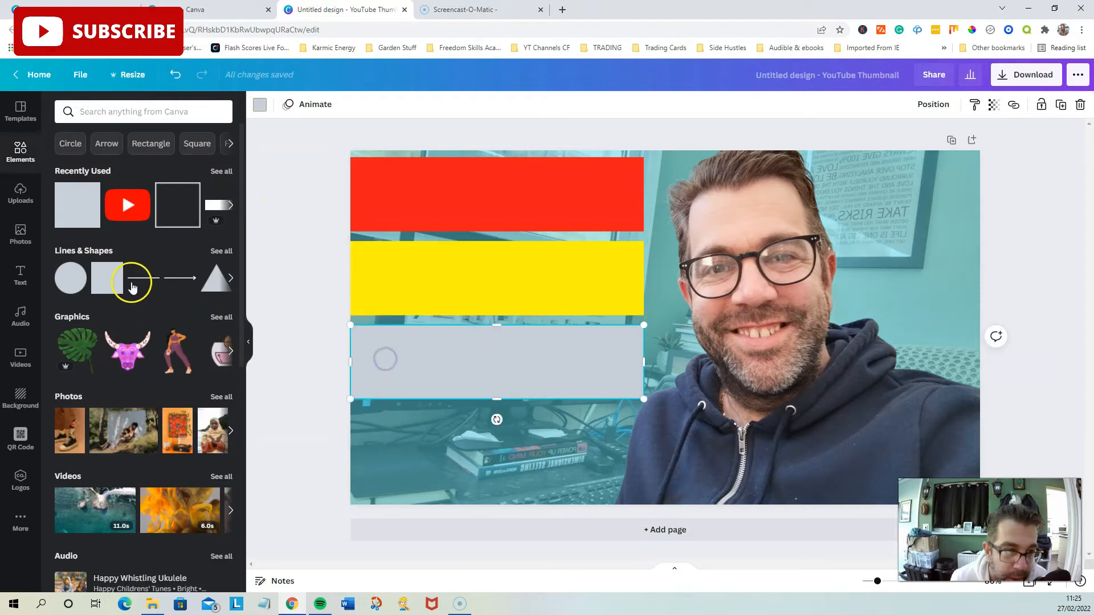
left_click(261, 106)
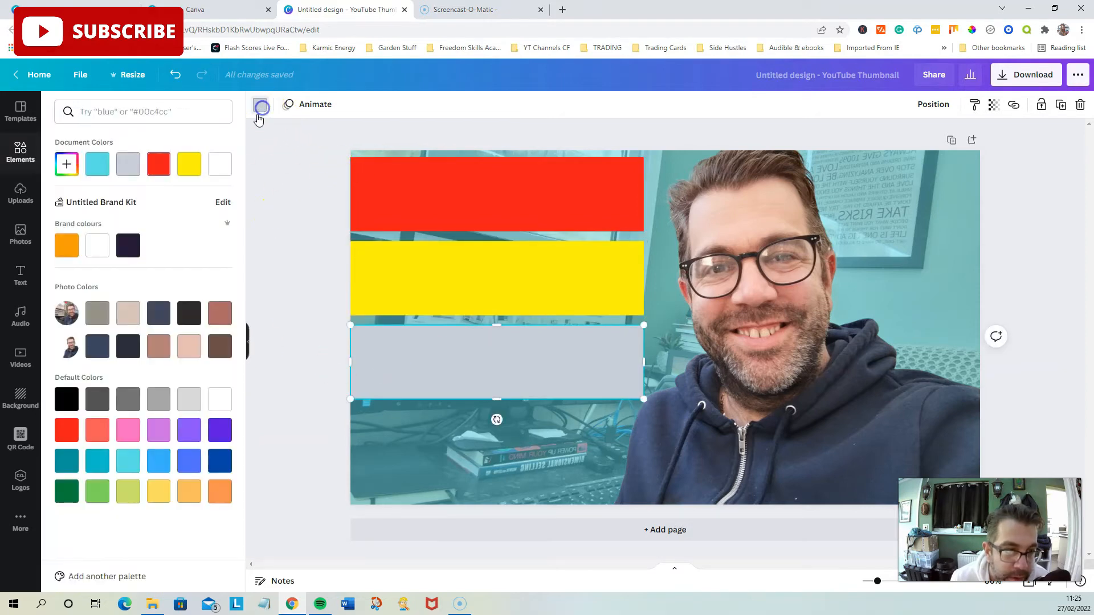
left_click(98, 245)
left_click(320, 292)
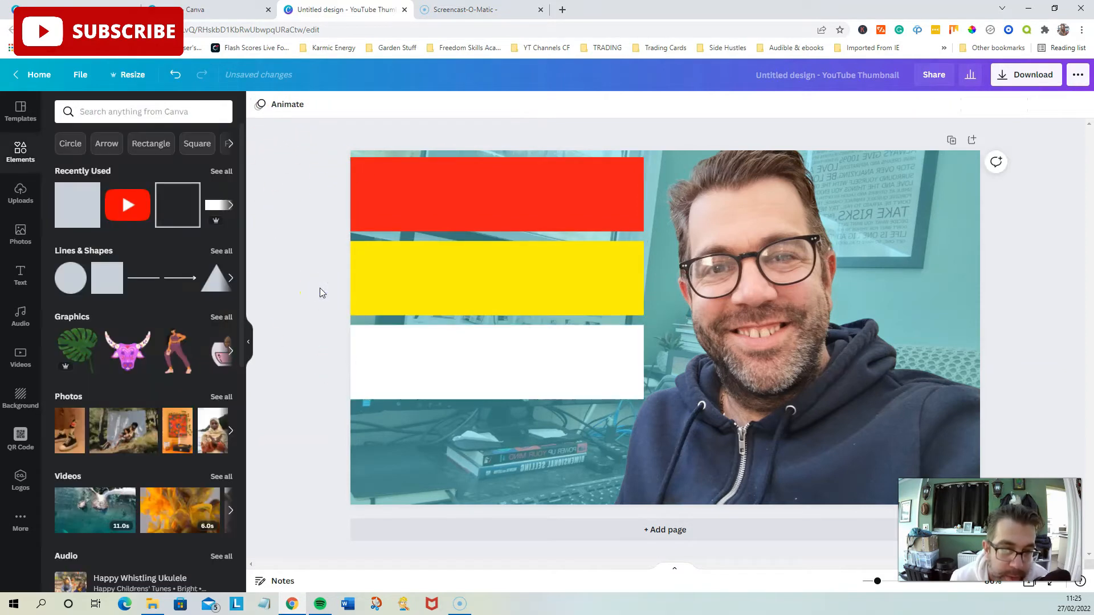
Add a heading text on the red bar reading "HOW TO MAKE"
left_click(21, 279)
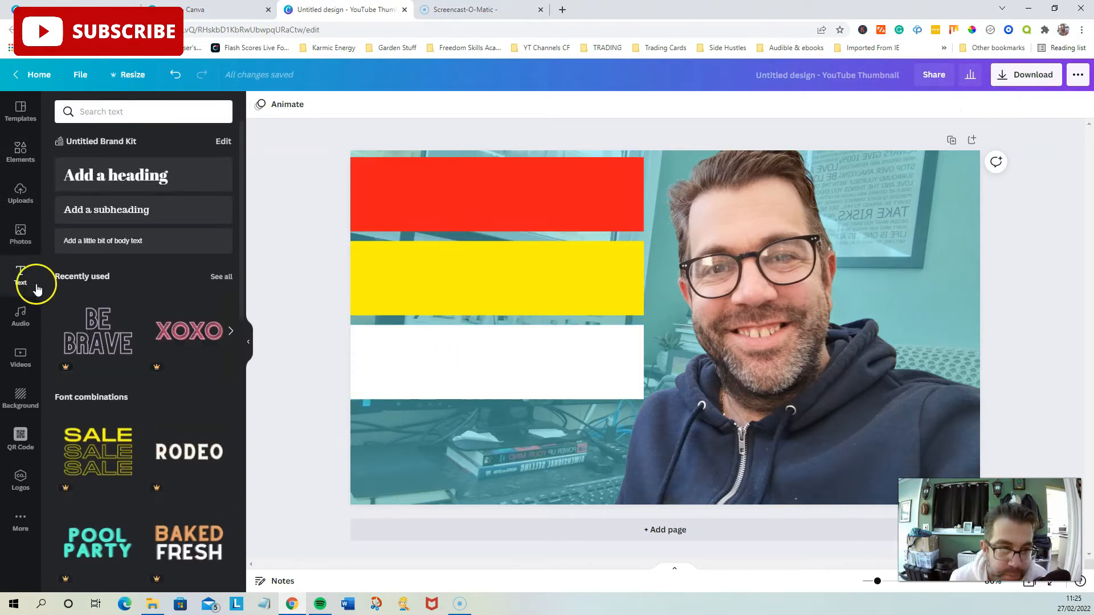
left_click(126, 177)
left_click_drag(673, 361, 473, 227)
left_click(463, 198)
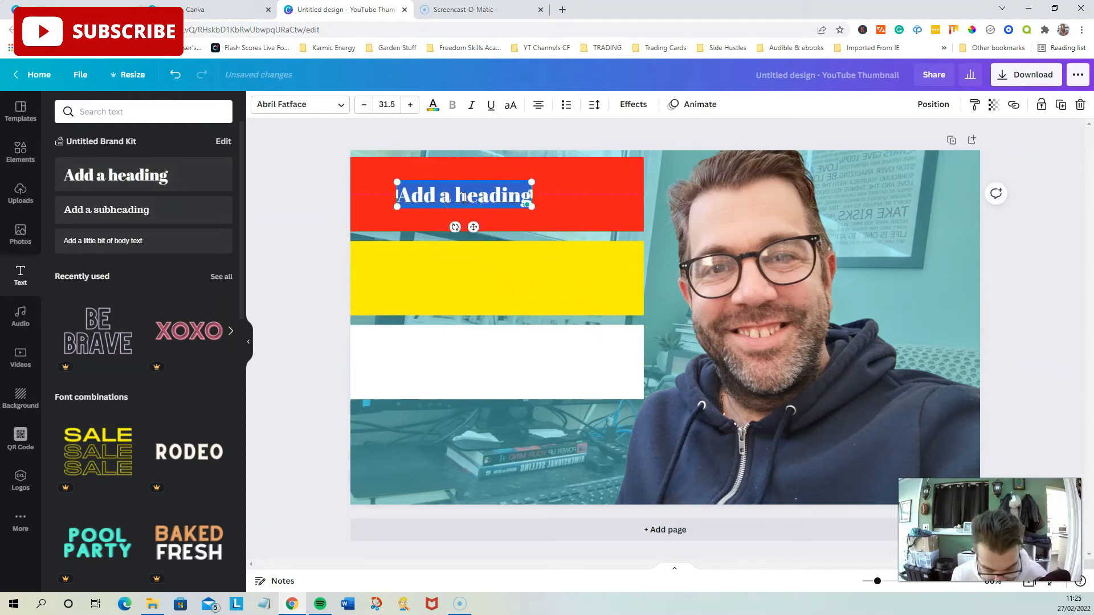
type("ha")
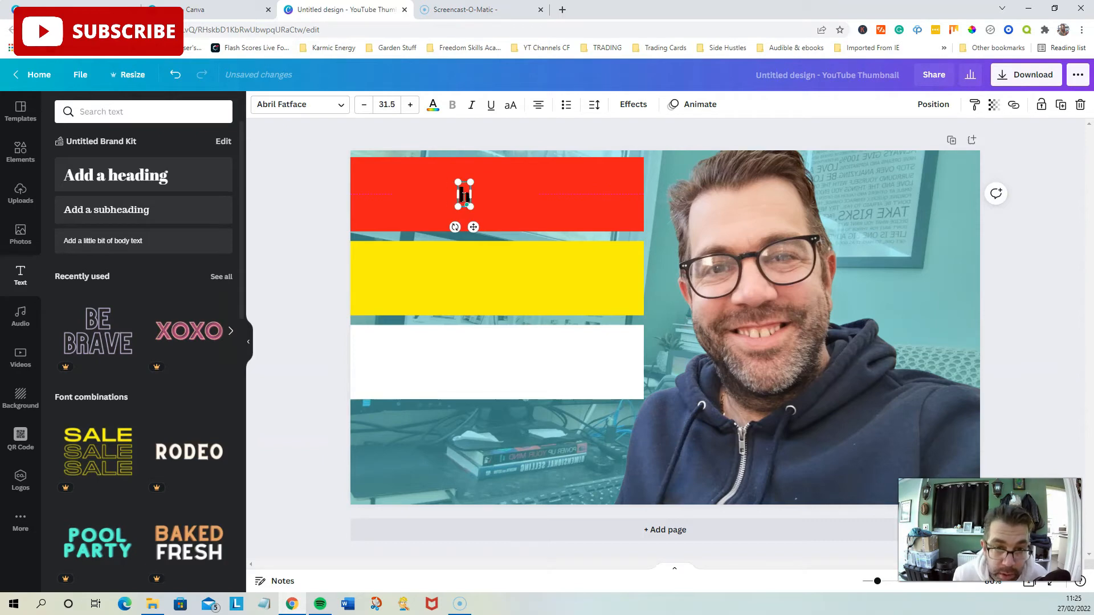
type("HOW TO")
type("MAKE")
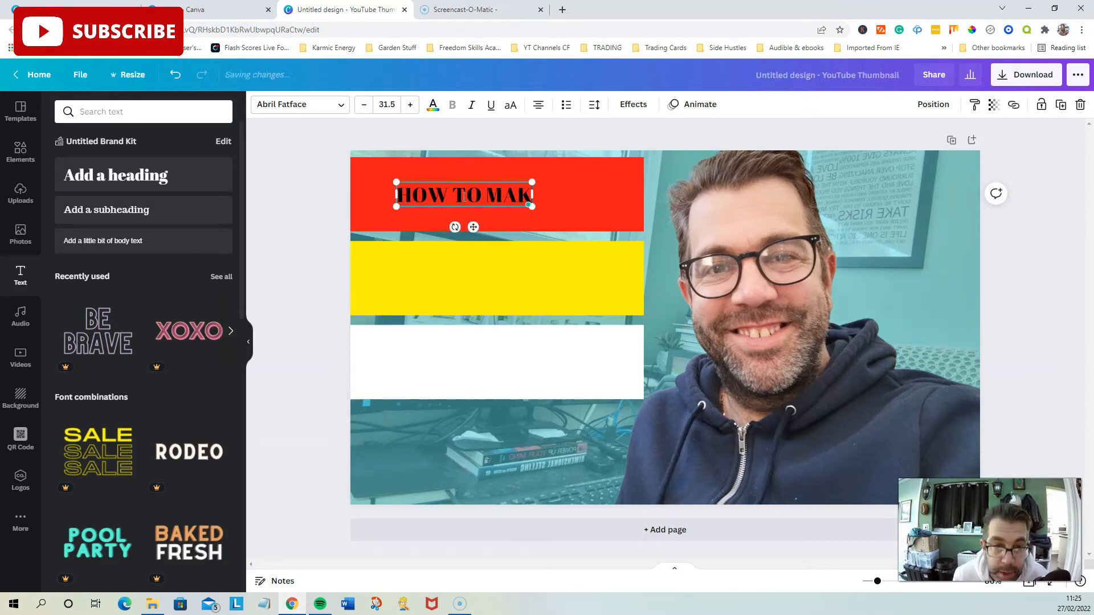
Change the heading's font to Anton
left_click(341, 106)
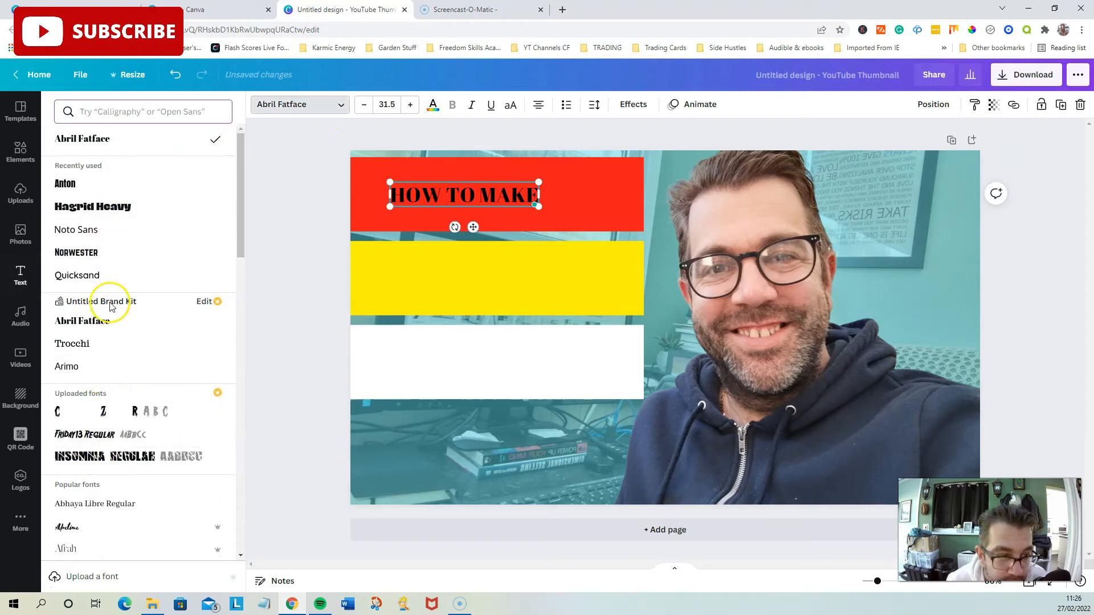
scroll(126, 420, "down", 4)
scroll(123, 433, "up", 4)
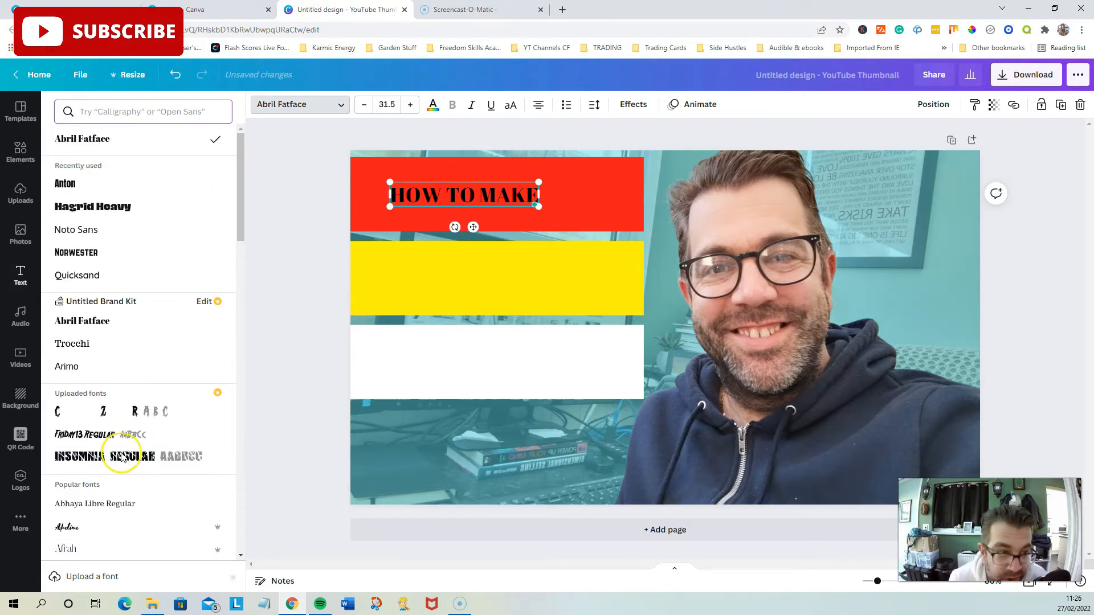
left_click(66, 185)
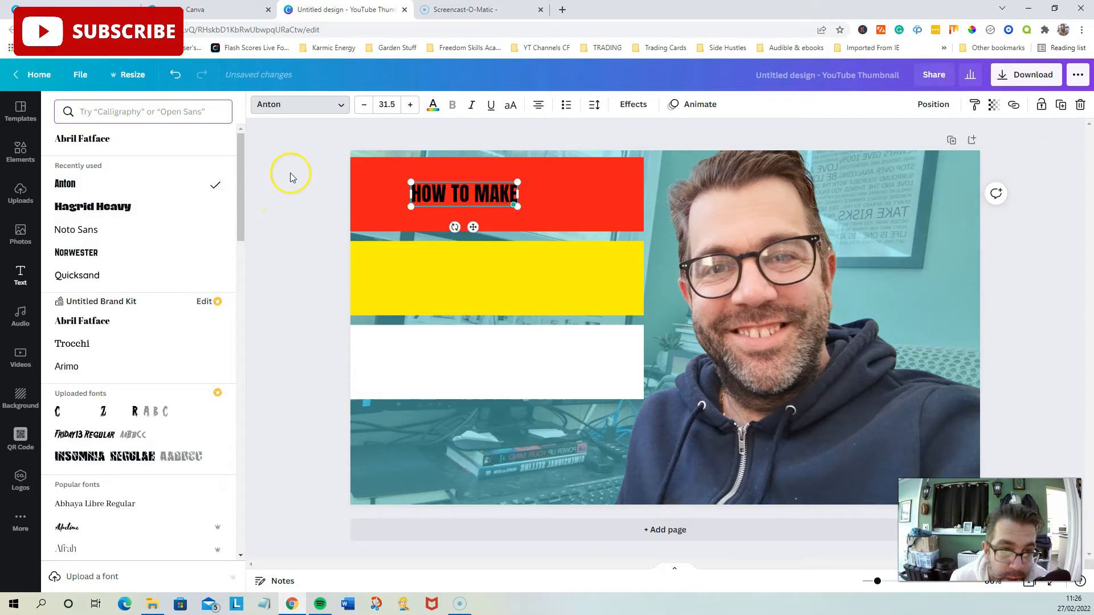
Set the heading's font size to 85 and widen its text box to the full width of the red bar
left_click(389, 105)
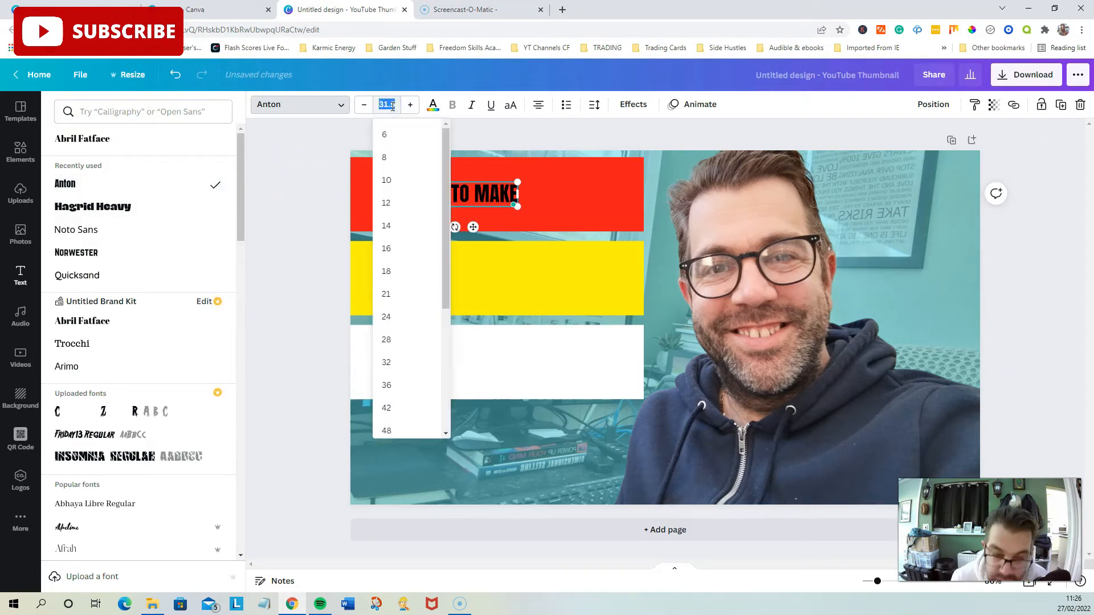
key("Return")
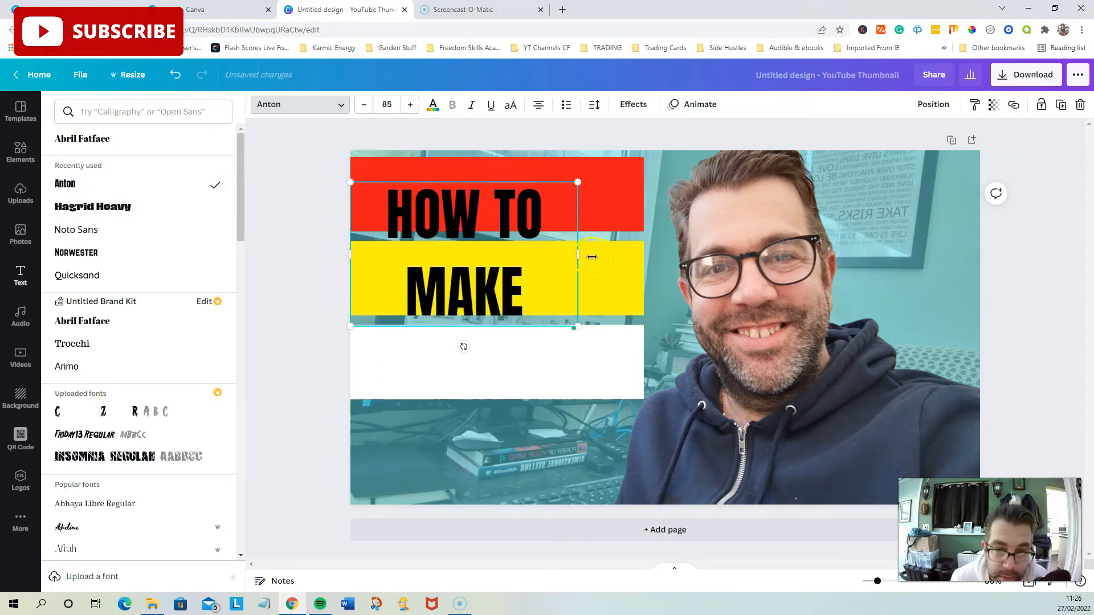
left_click_drag(578, 257, 644, 251)
Set the heading's font size to 80 and centre the text on the red bar
left_click(389, 104)
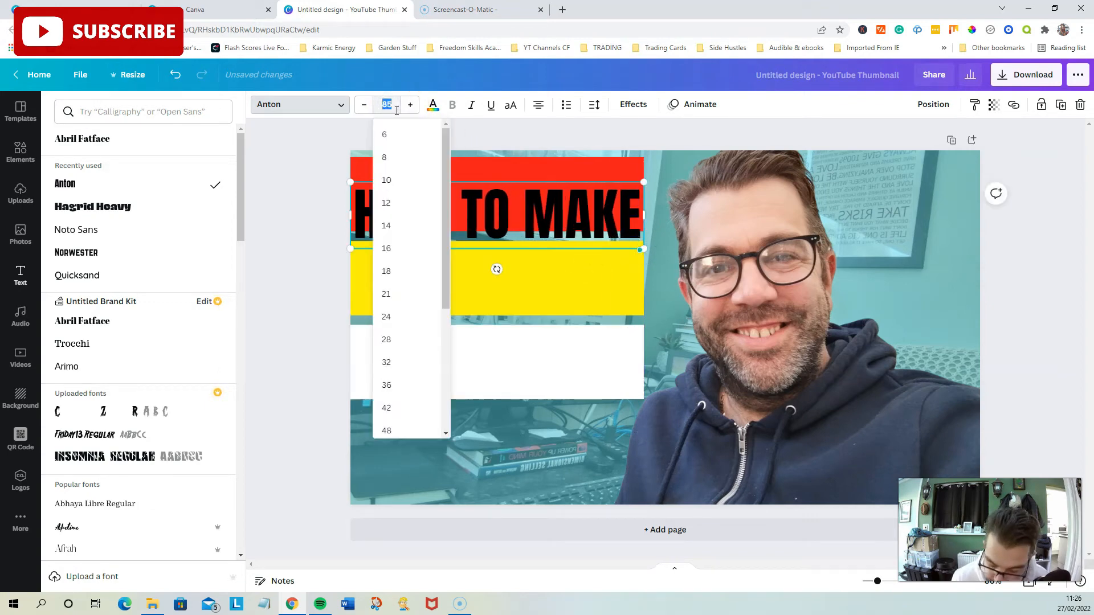
key("Return")
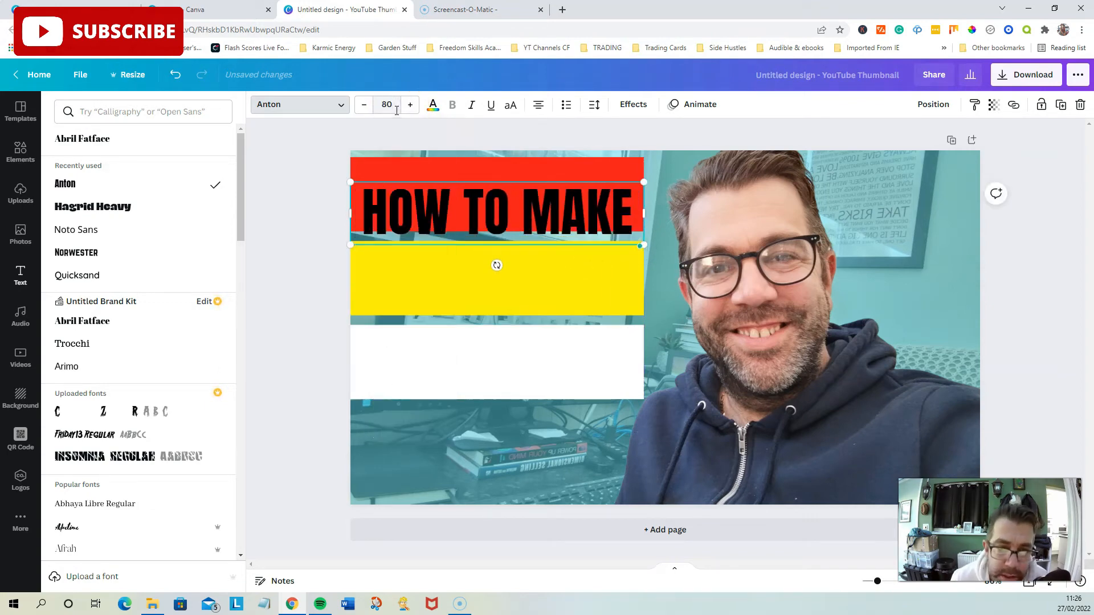
left_click(323, 244)
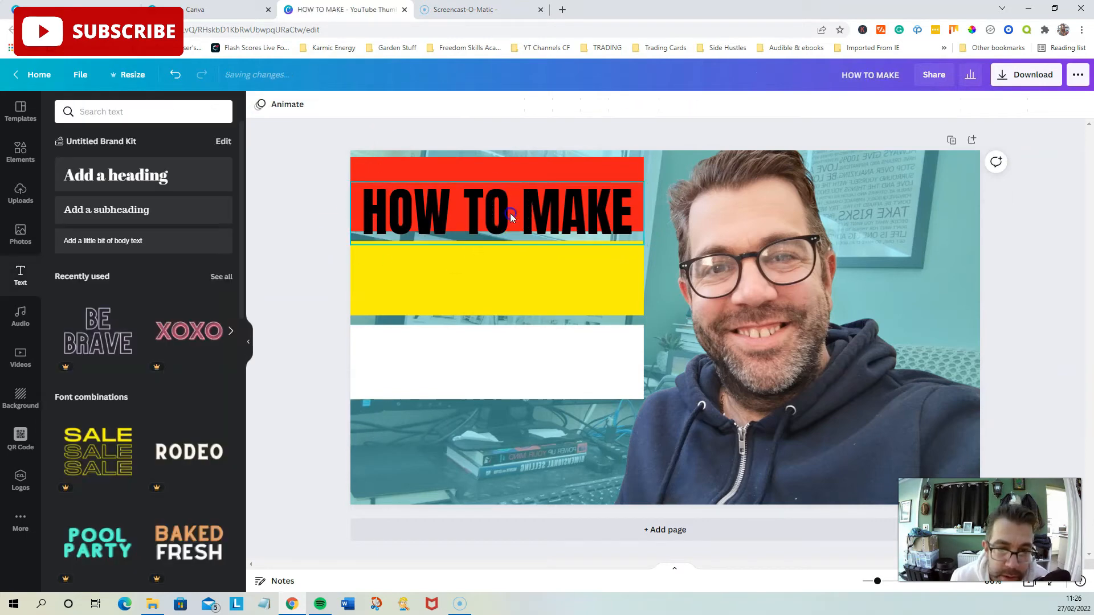
left_click_drag(510, 213, 510, 195)
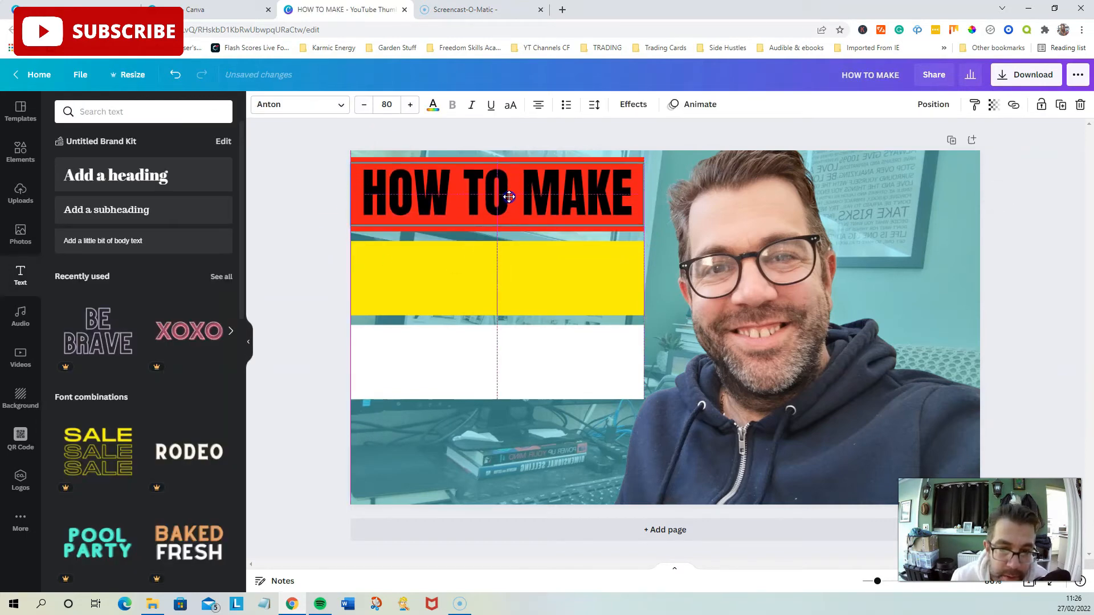
left_click(293, 243)
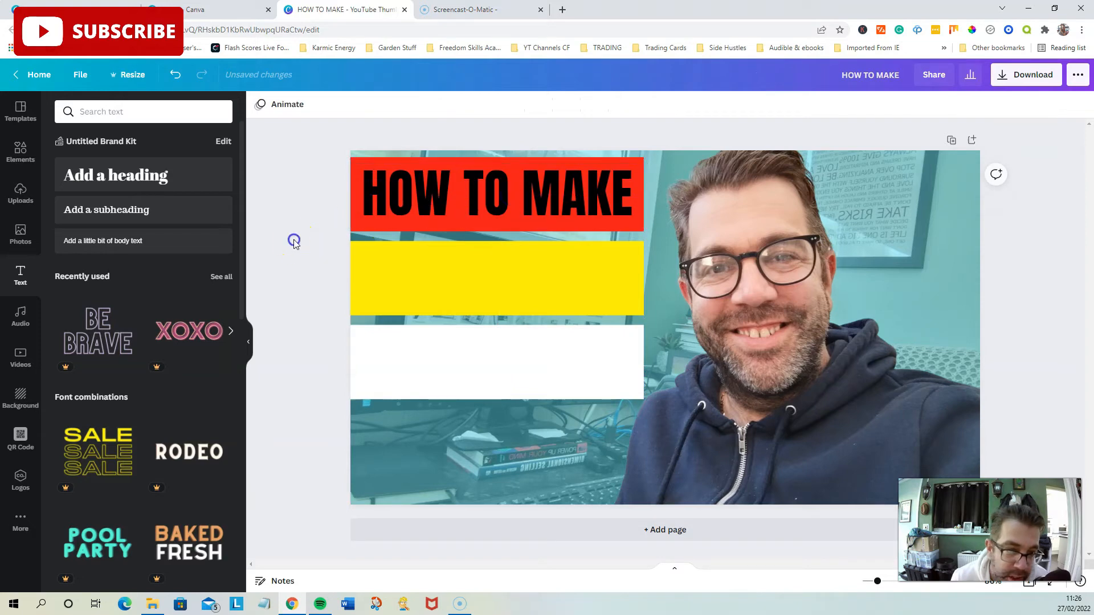
Set the heading's text colour to the white brand colour
left_click(499, 210)
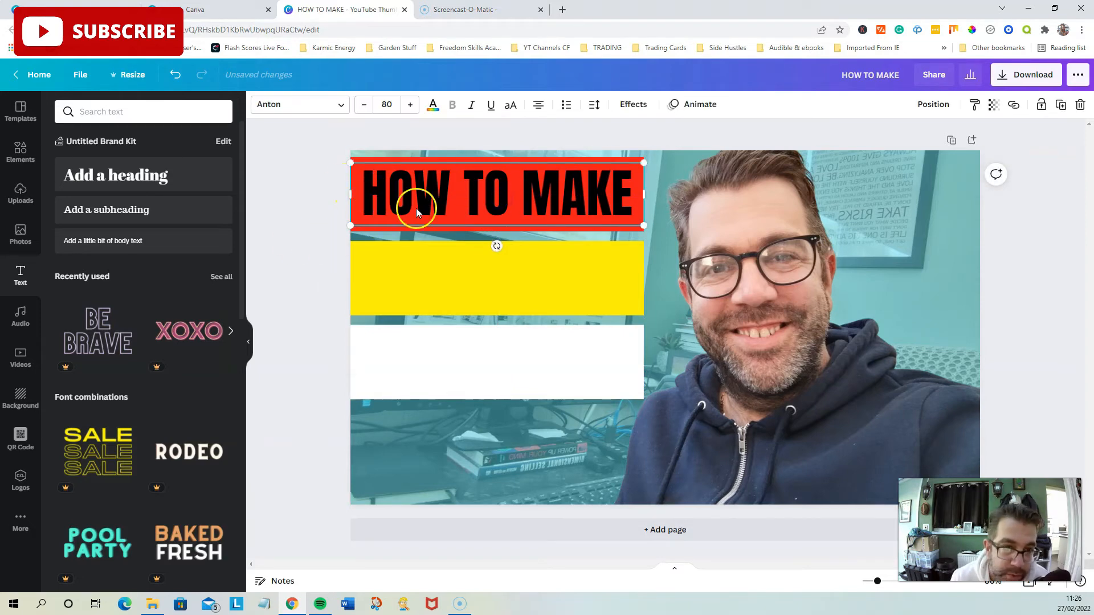
left_click(432, 105)
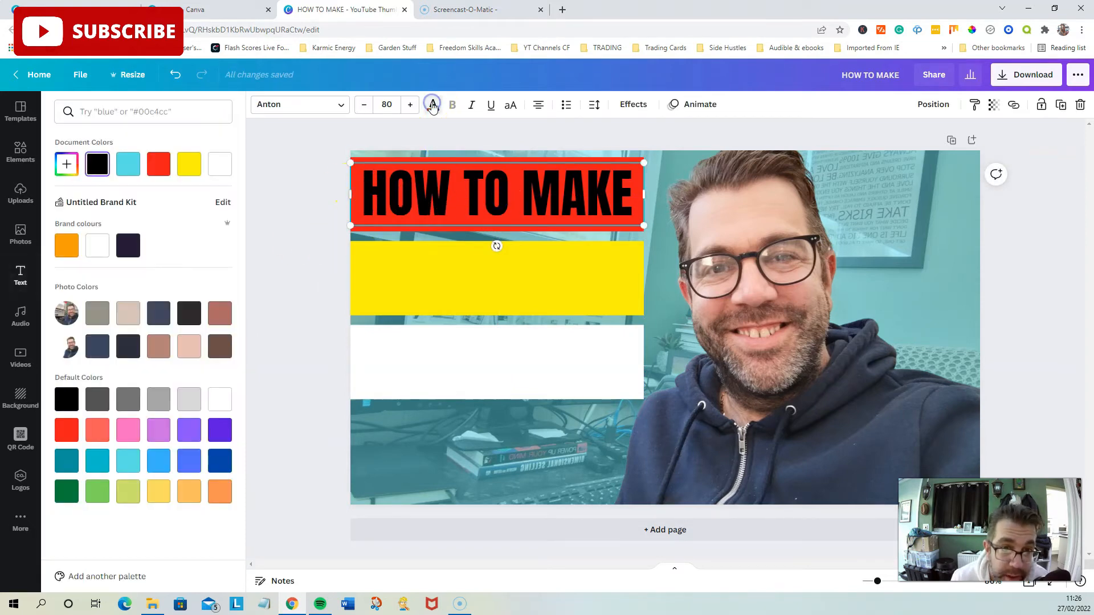
left_click(98, 251)
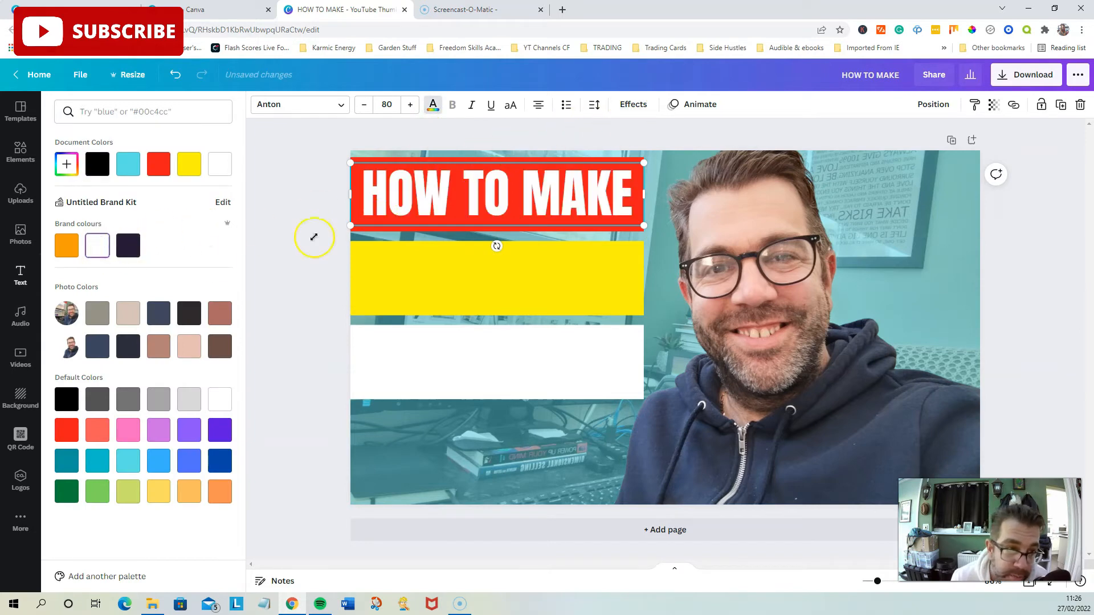
Apply the Shadow effect to the heading with transparency 90 and a black shadow colour
left_click(631, 105)
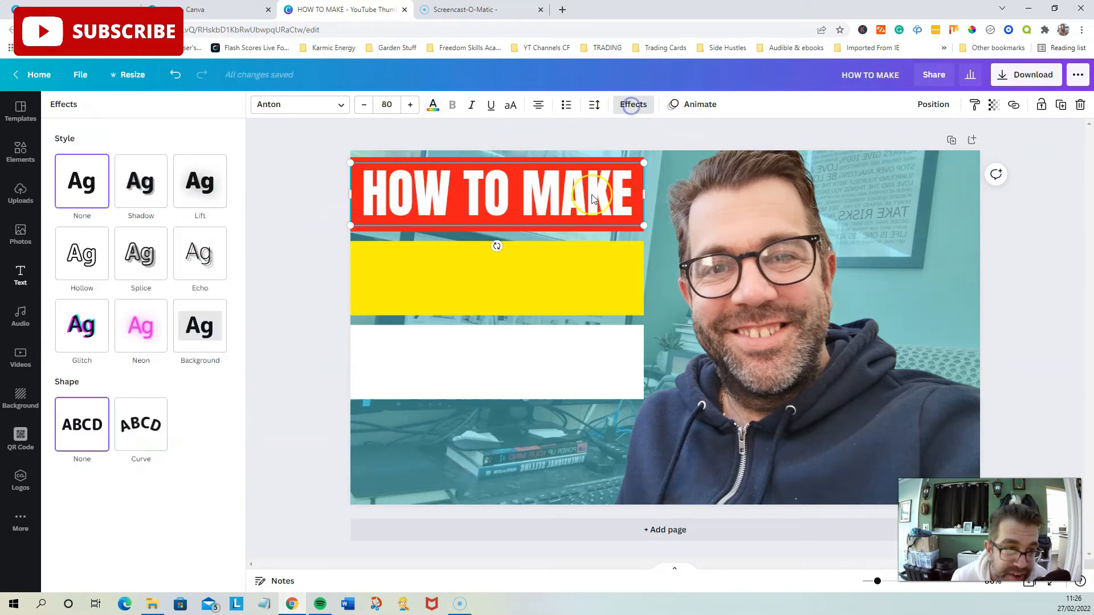
left_click(140, 191)
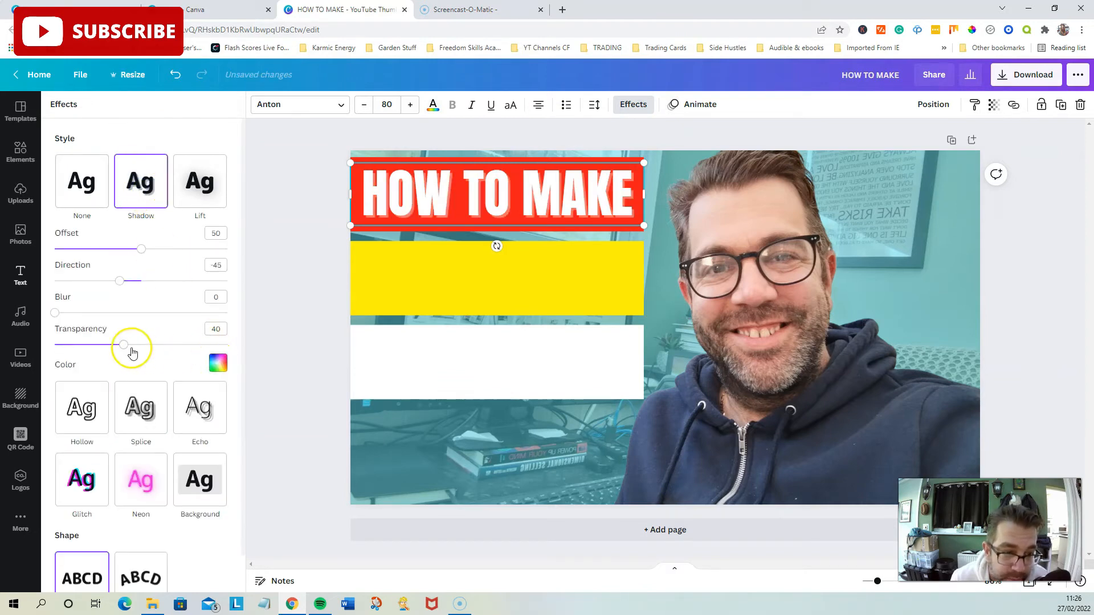
left_click_drag(123, 346, 203, 345)
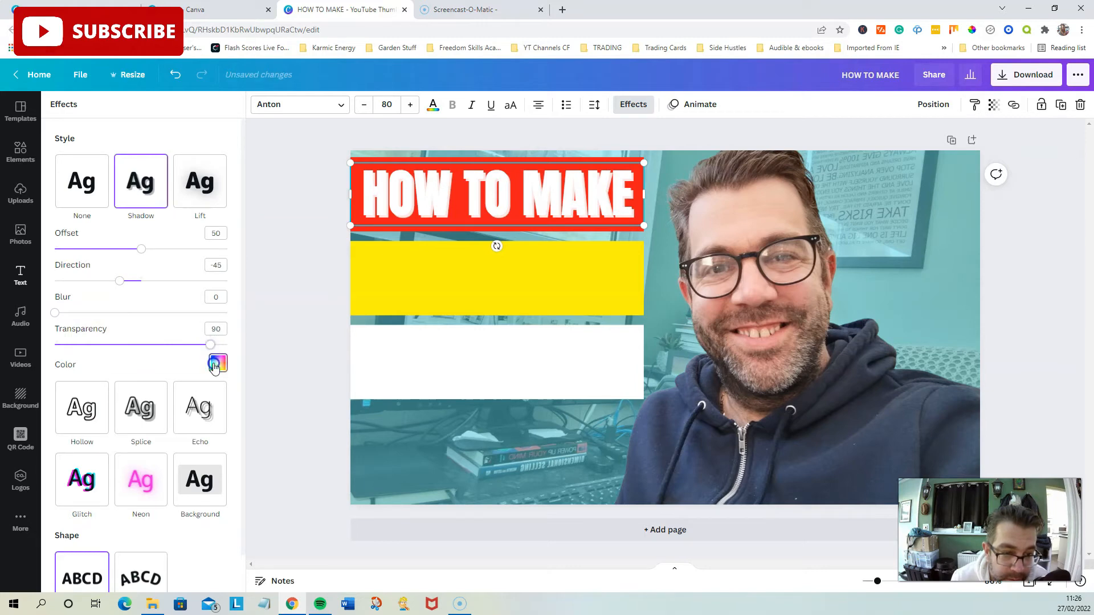
left_click(214, 365)
left_click(69, 510)
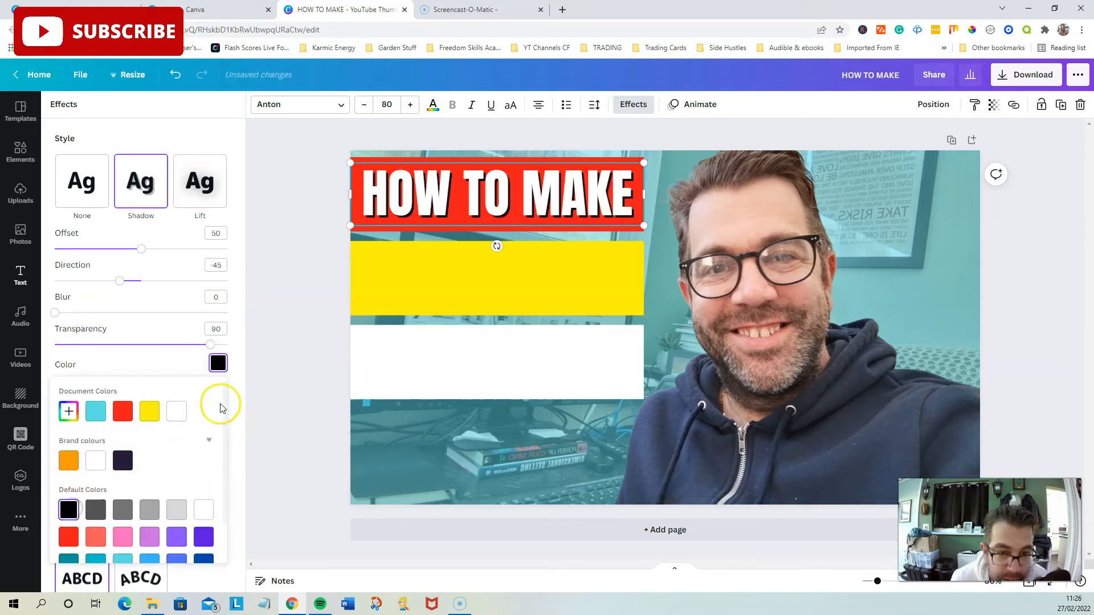
left_click(288, 302)
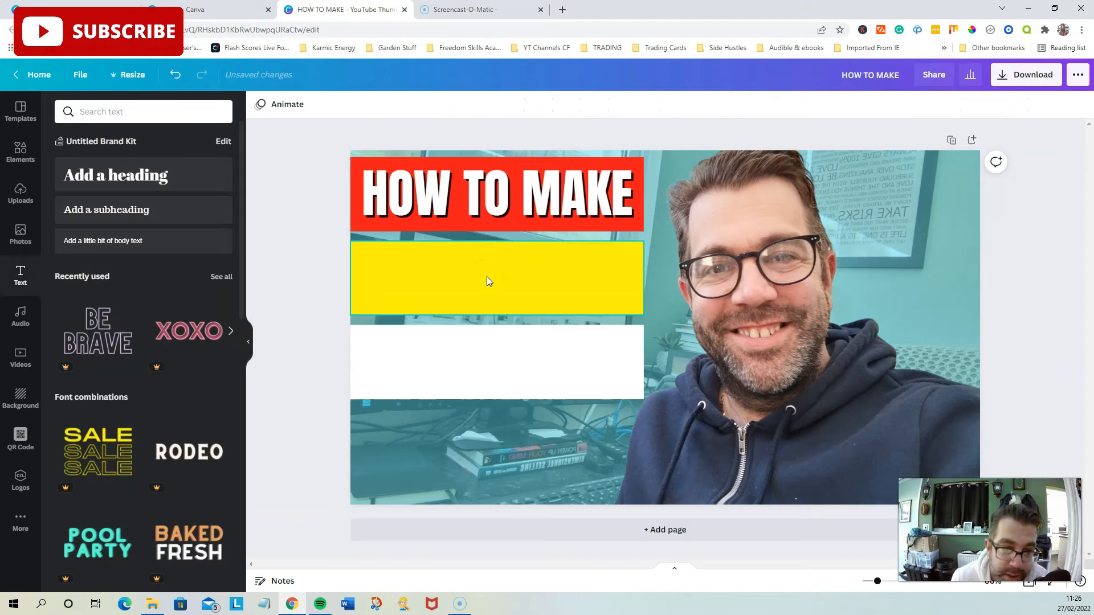
Duplicate the "HOW TO MAKE" heading and place the copy on the yellow bar, aligned with the original
left_click(479, 213)
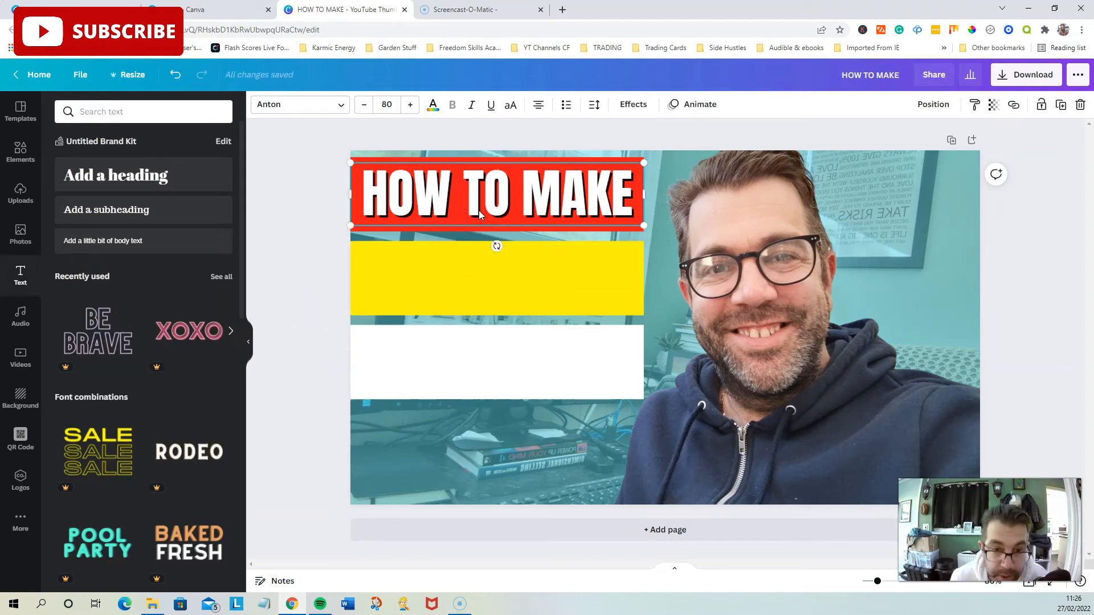
key("ctrl+d")
left_click_drag(528, 216, 518, 281)
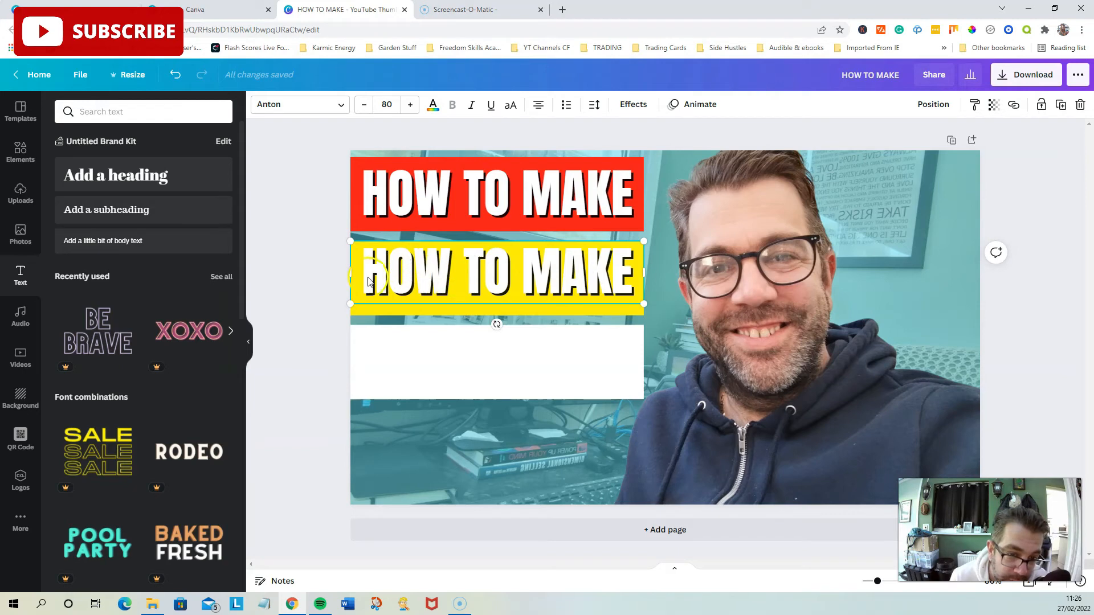
Set the yellow bar's heading text to black and its shadow colour to the white brand colour
left_click(433, 105)
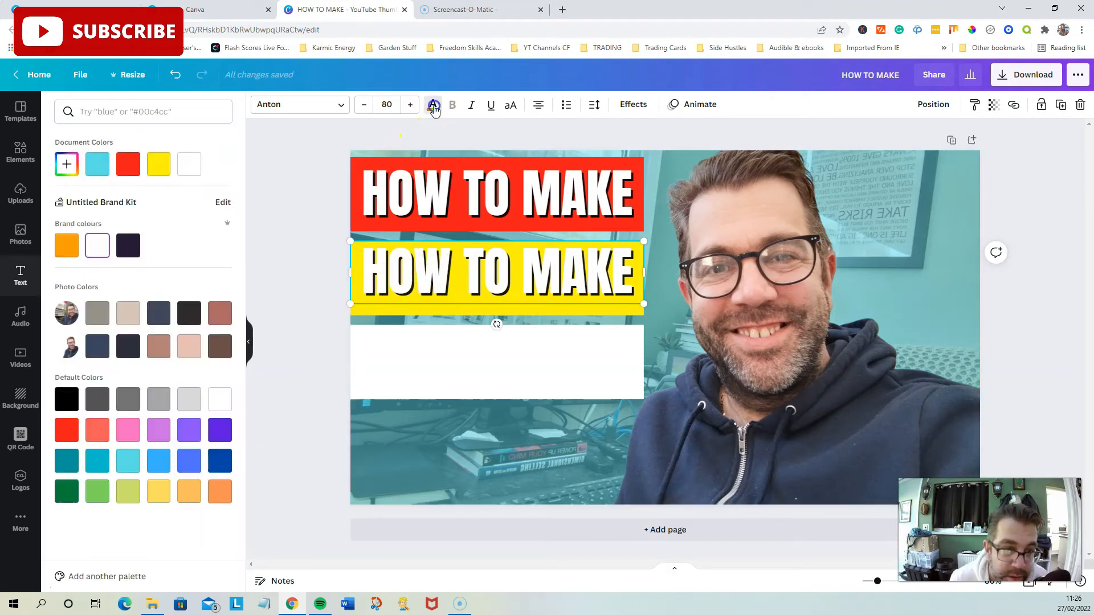
left_click(67, 398)
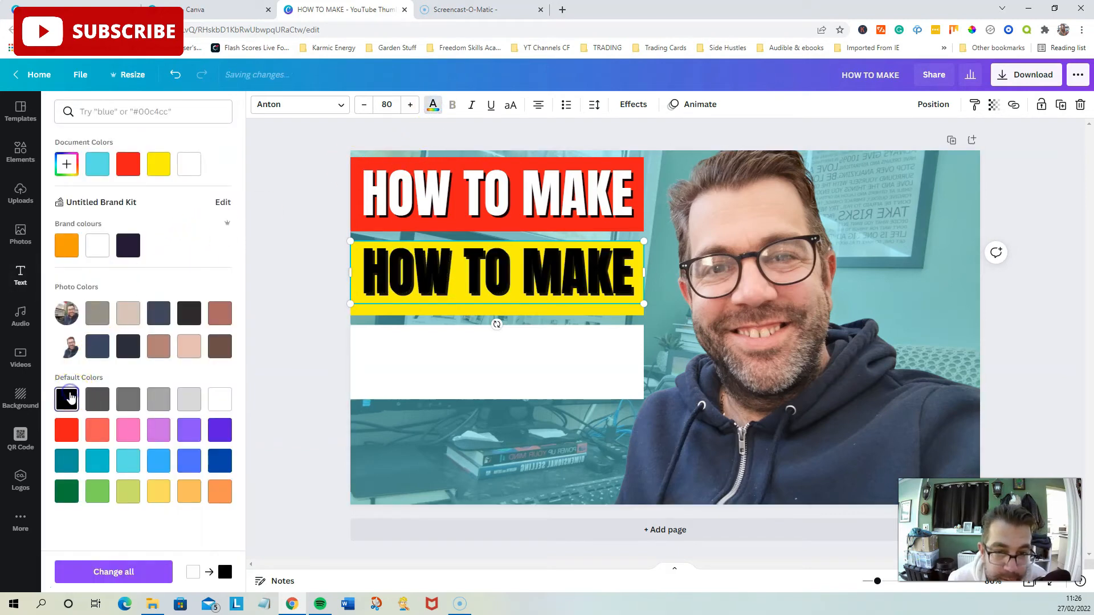
left_click(633, 105)
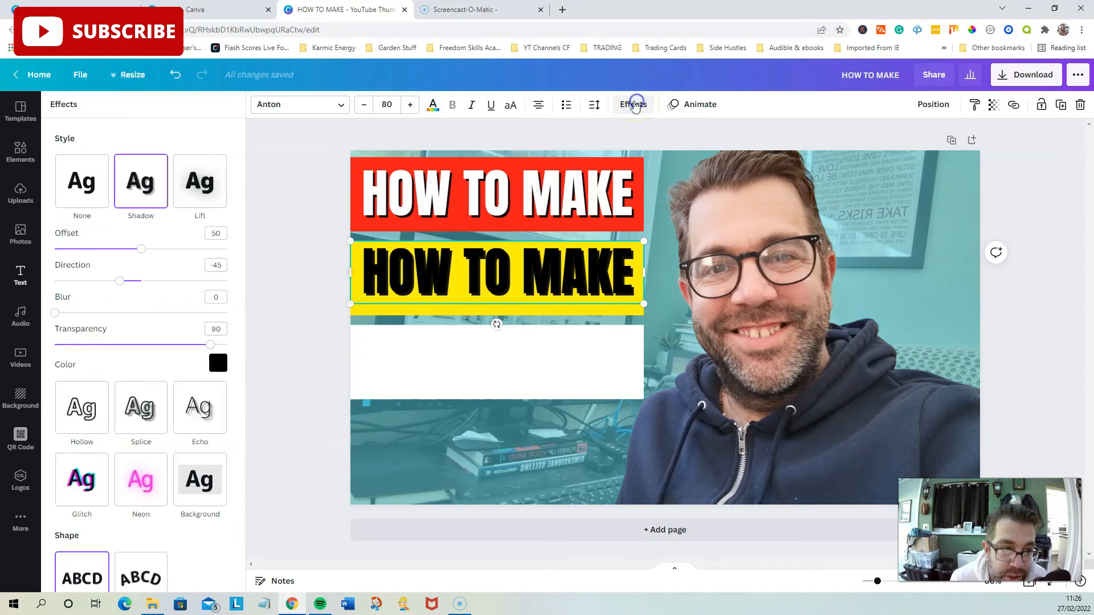
left_click(218, 364)
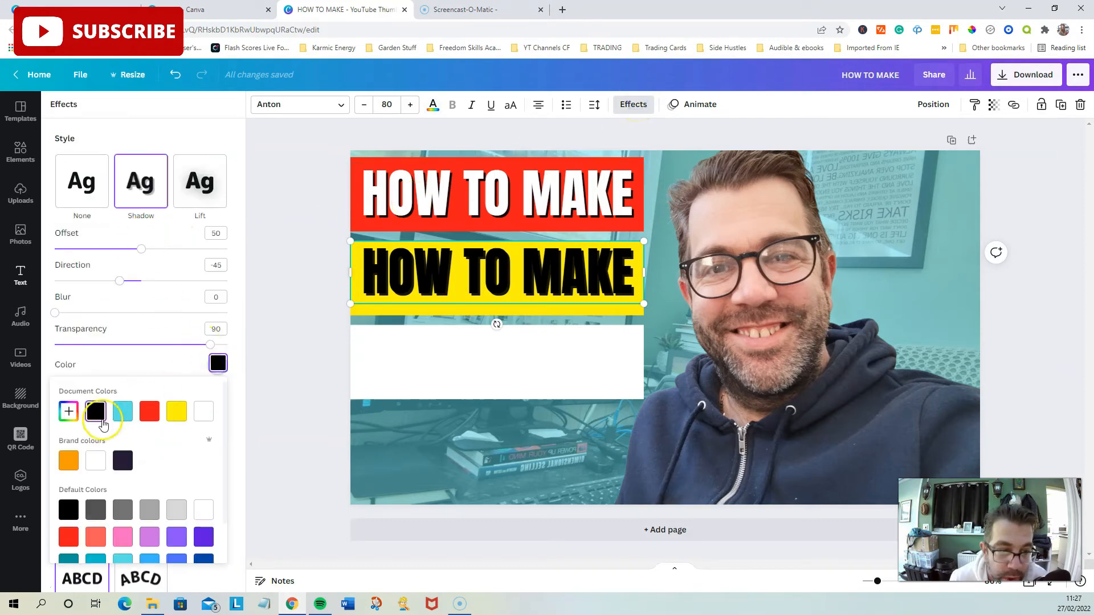
left_click(95, 460)
left_click(292, 391)
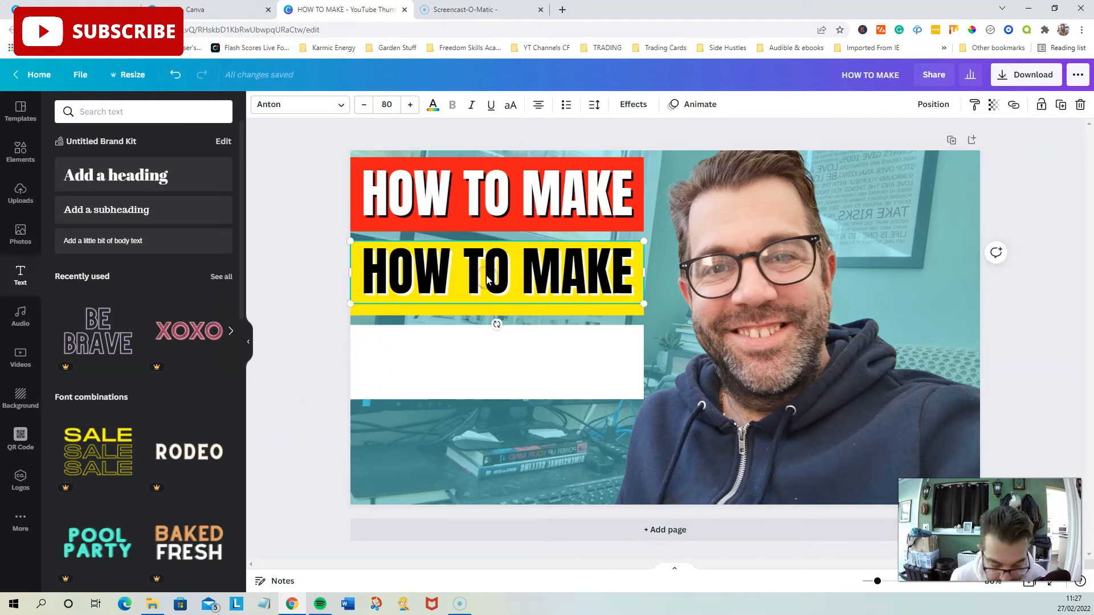
Duplicate the black "HOW TO MAKE" heading and centre the copy on the white bar
left_click(1058, 107)
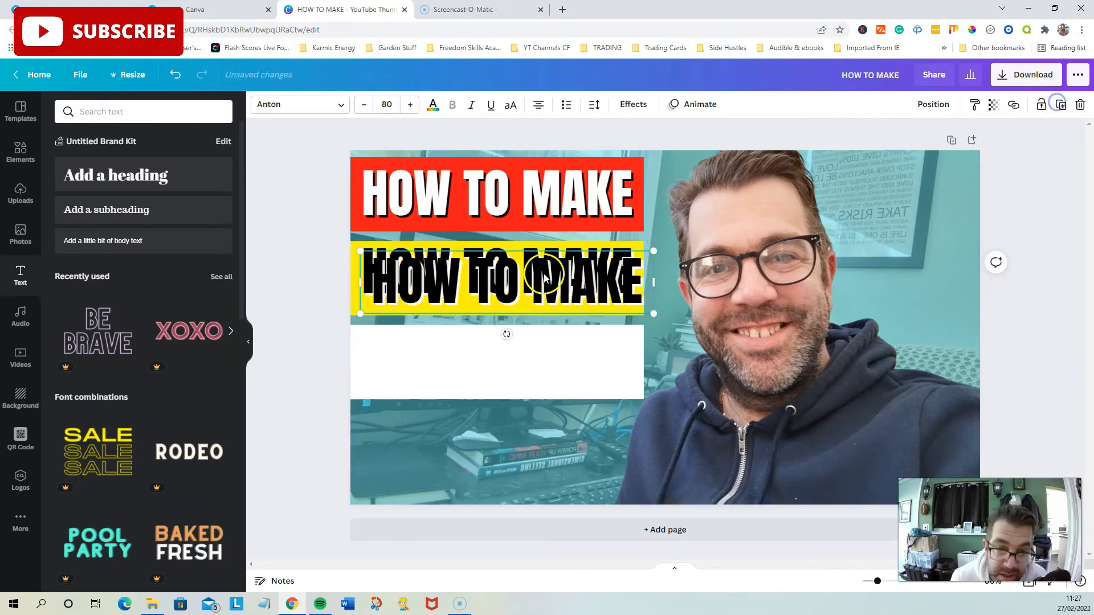
left_click_drag(541, 273, 529, 356)
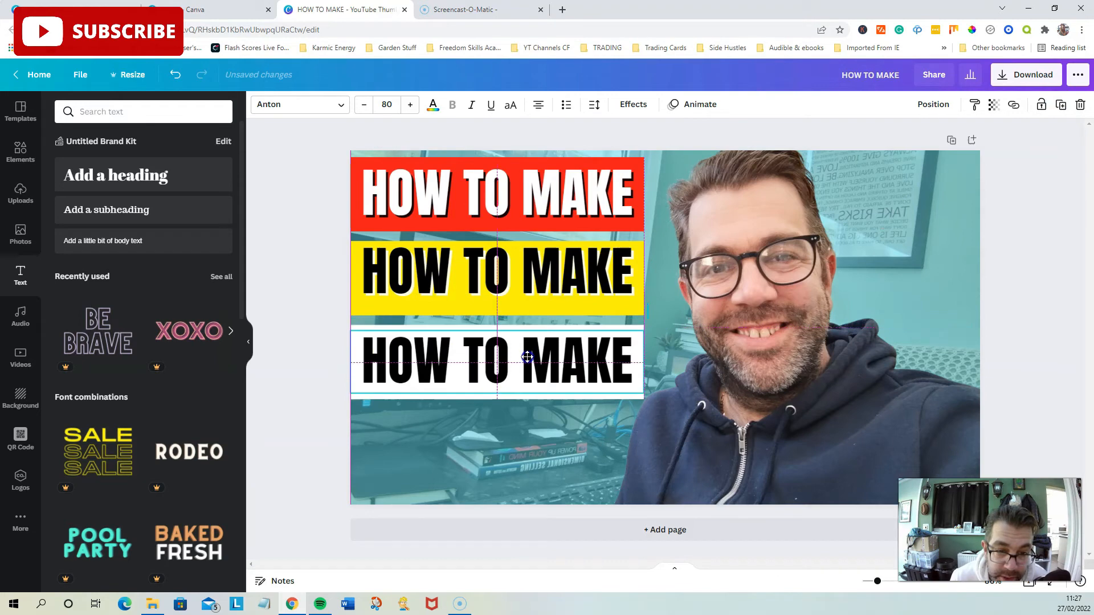
Replace the text on the yellow bar with "FREE YOUTUBE"
left_click(515, 275)
left_click(511, 276)
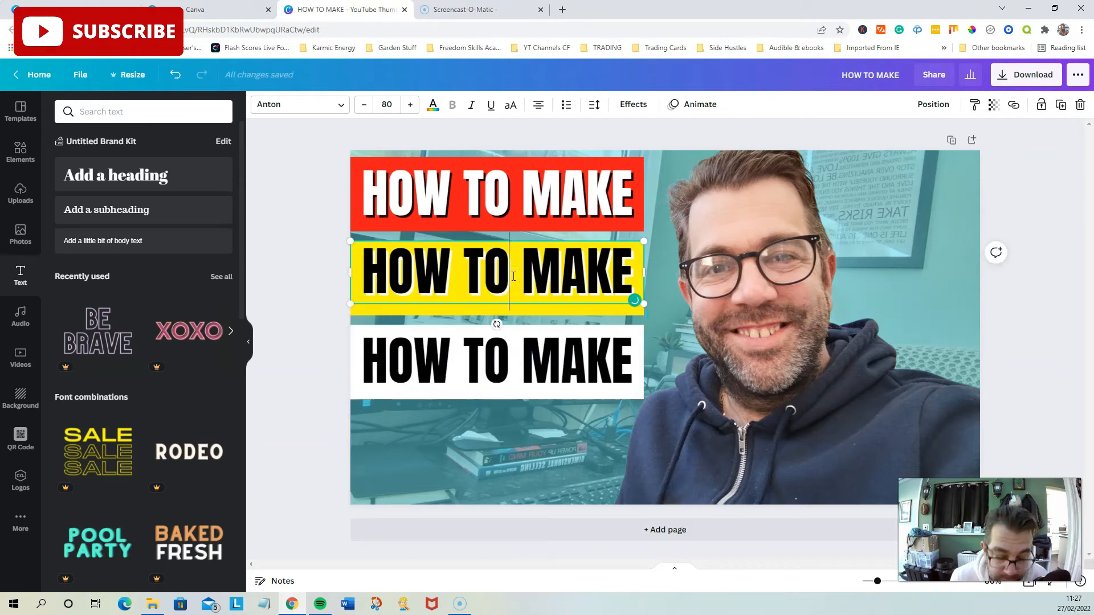
key("ctrl+a")
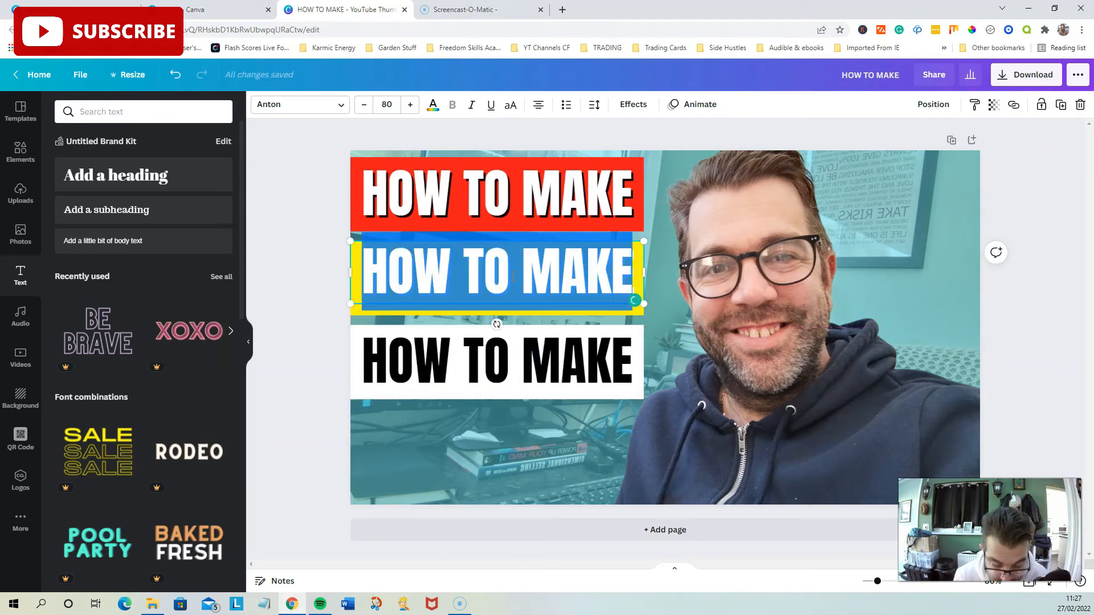
type("fre")
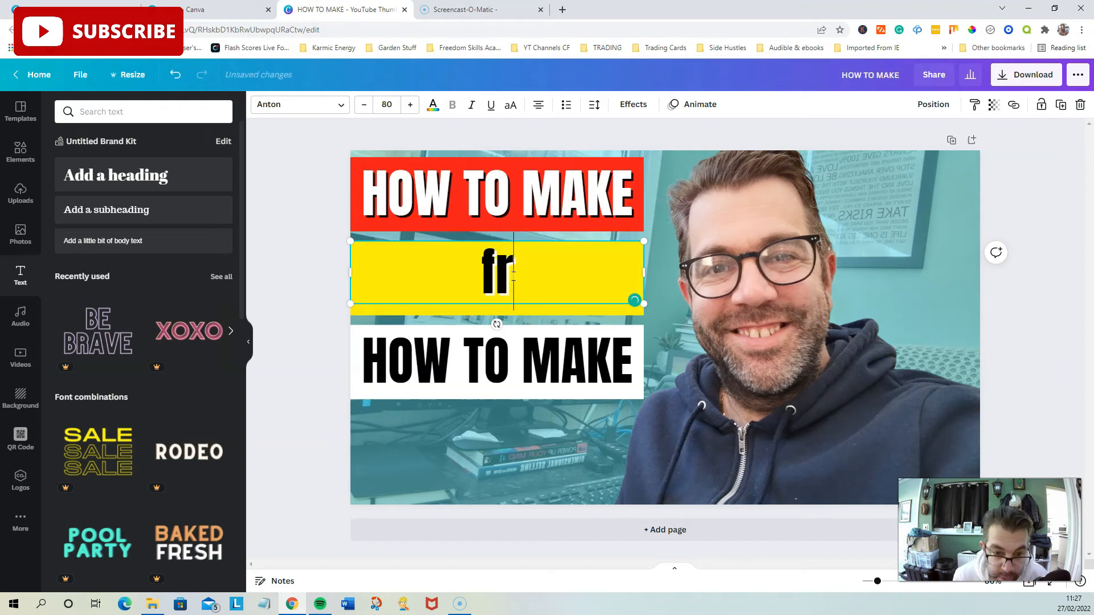
key("BackSpace")
key("BackSpace")
key("BackSpace")
type("FREE YOUTUBE")
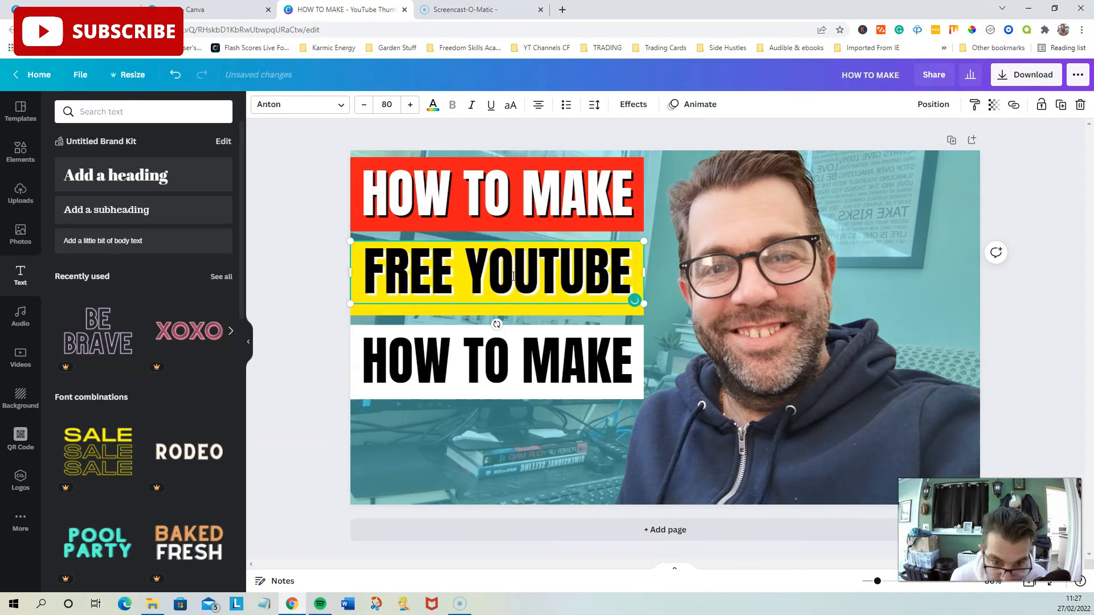
Replace the text on the white bar with "THUMBNAILS"
left_click(510, 363)
key("ctrl+a")
type("TH")
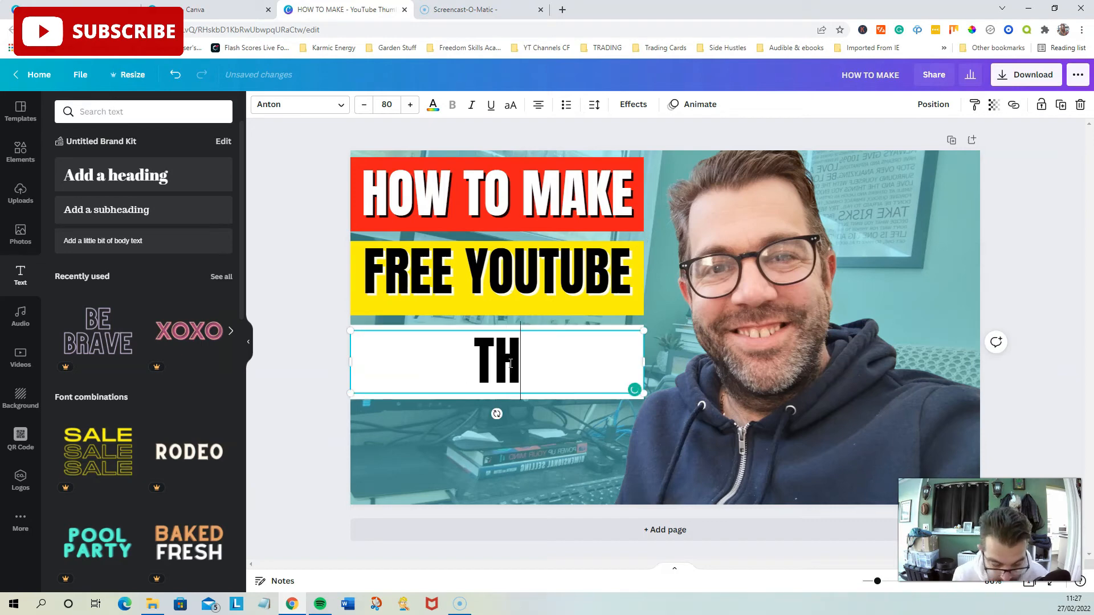
type("UMBANILS")
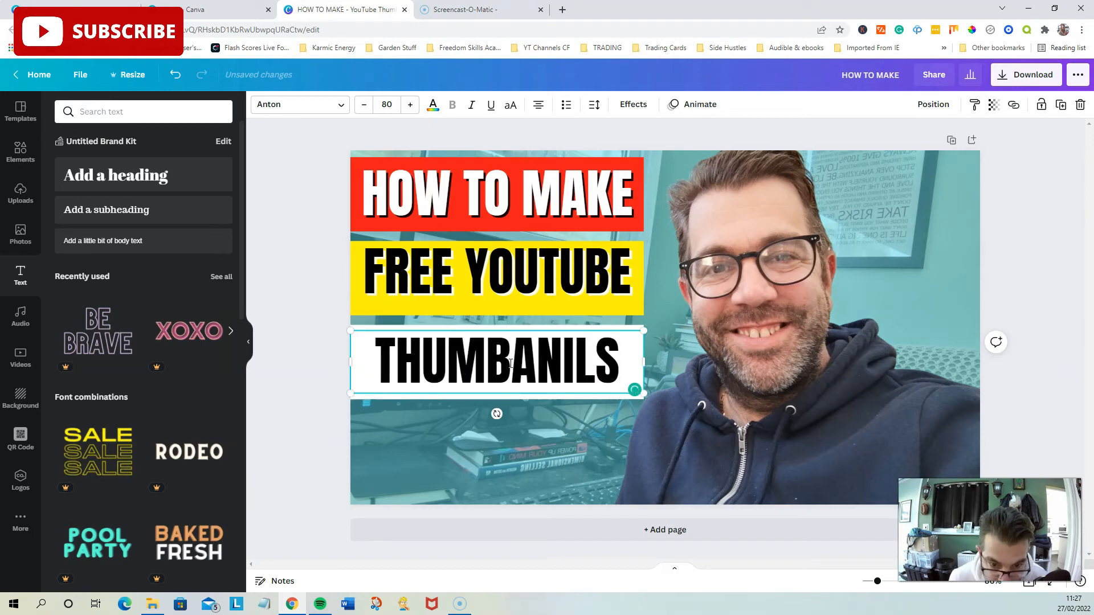
key("BackSpace")
key("BackSpace")
key("BackSpace")
key("BackSpace")
key("BackSpace")
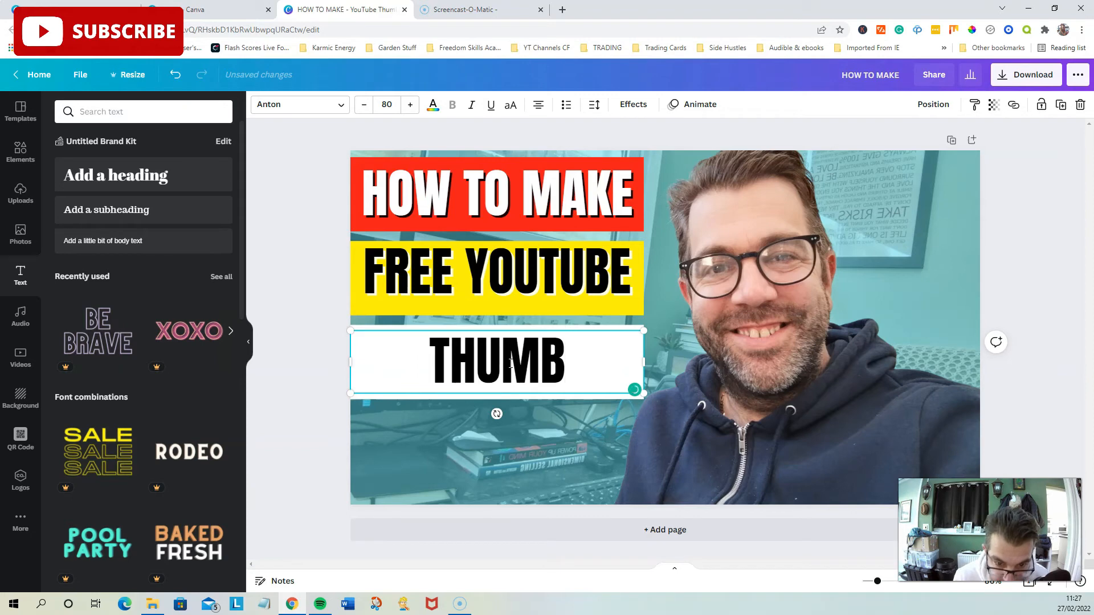
type("NAILS")
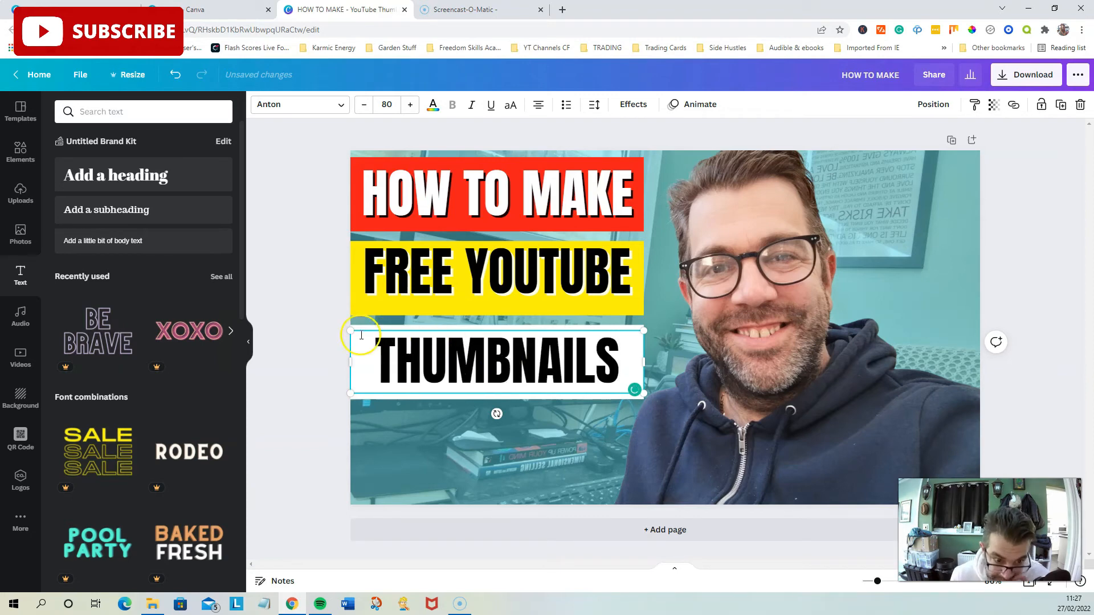
left_click(313, 317)
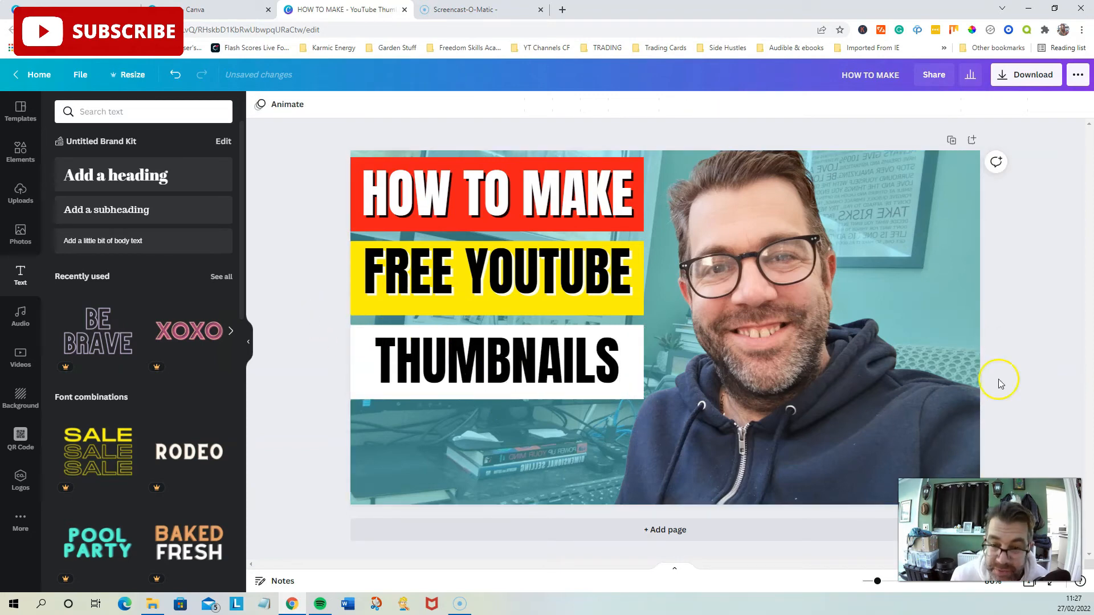
Move the "FREE YOUTUBE" text slightly down so it sits vertically centred on the yellow bar
left_click(710, 396)
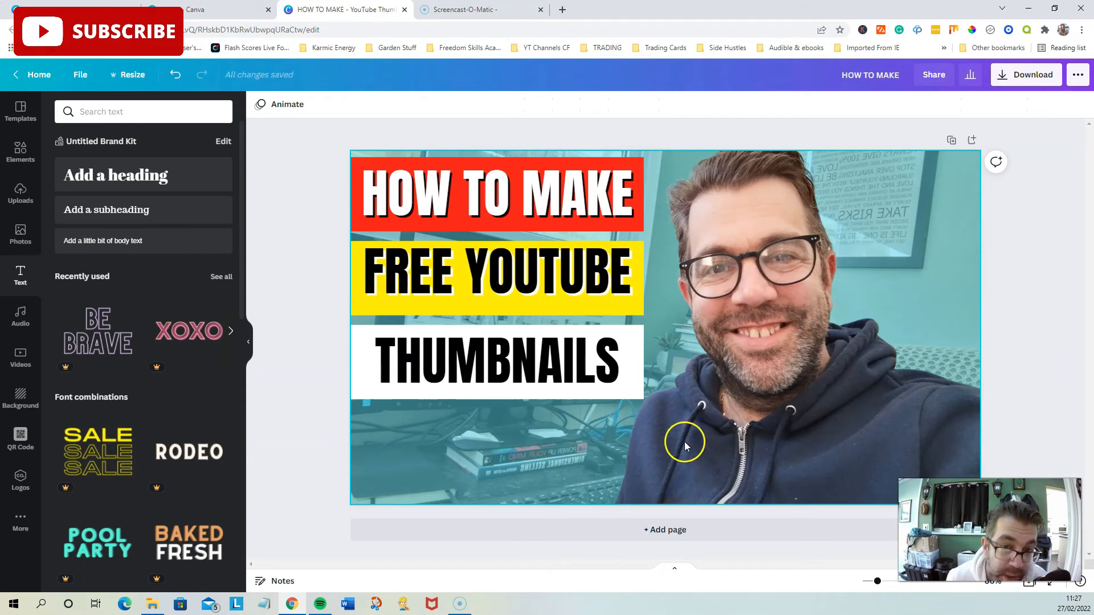
left_click(532, 279)
left_click_drag(532, 279, 531, 284)
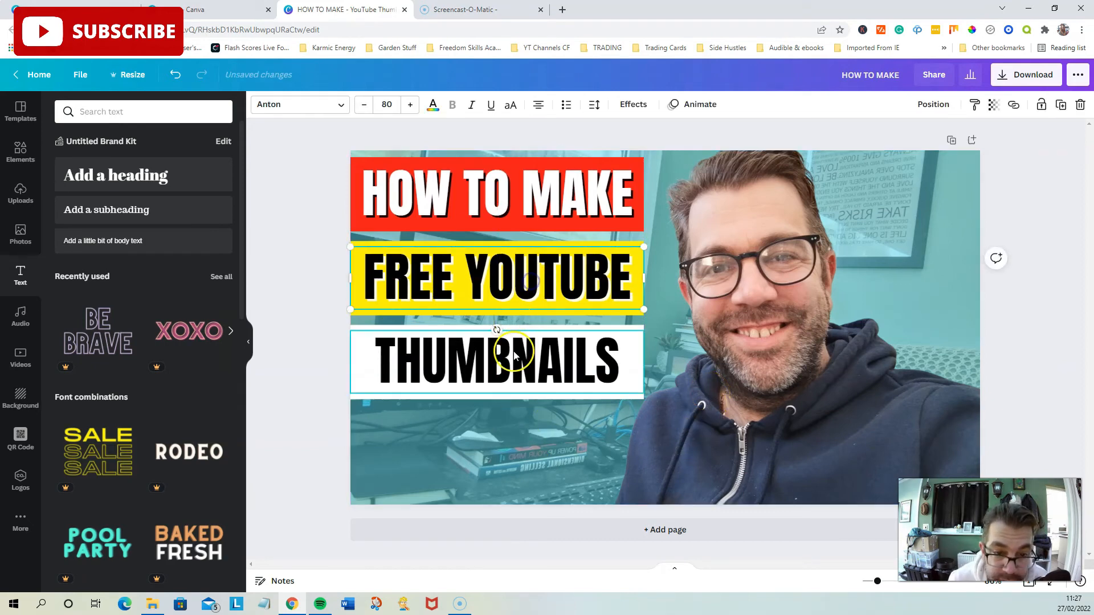
left_click(300, 364)
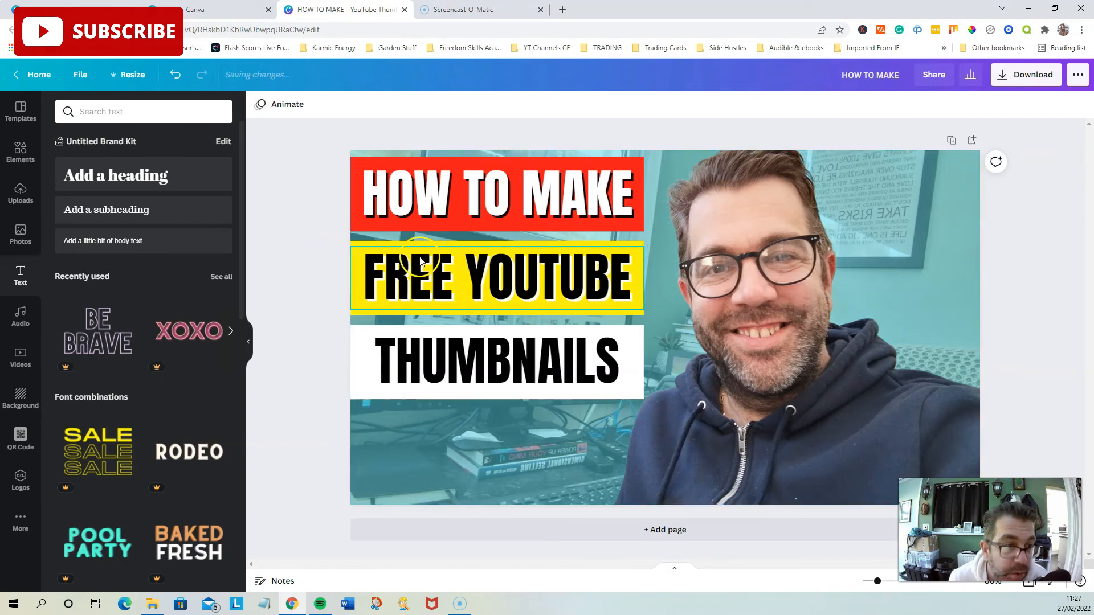
Find the round Side Income Man logo in the uploads with "LOGO", add it, and place it small in the thumbnail's lower-right corner
left_click(21, 196)
left_click(121, 115)
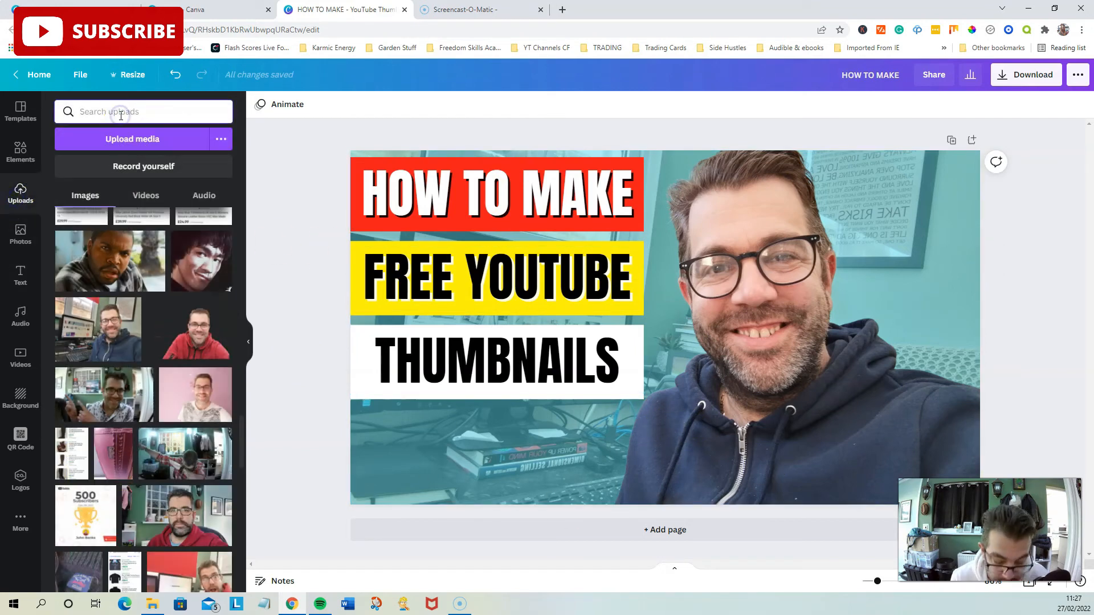
type("LOGO")
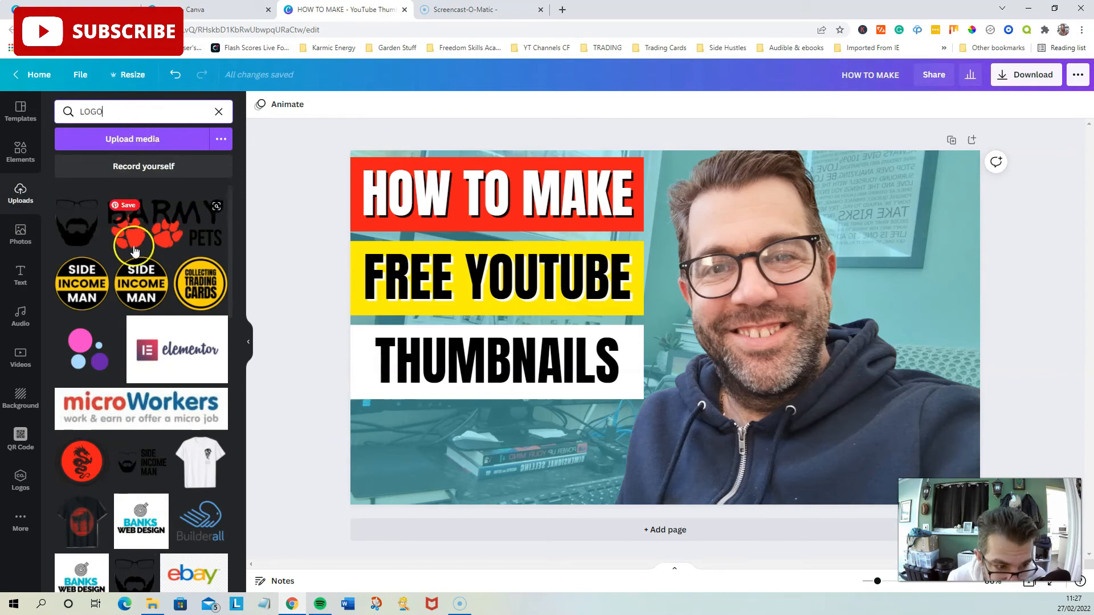
left_click(91, 281)
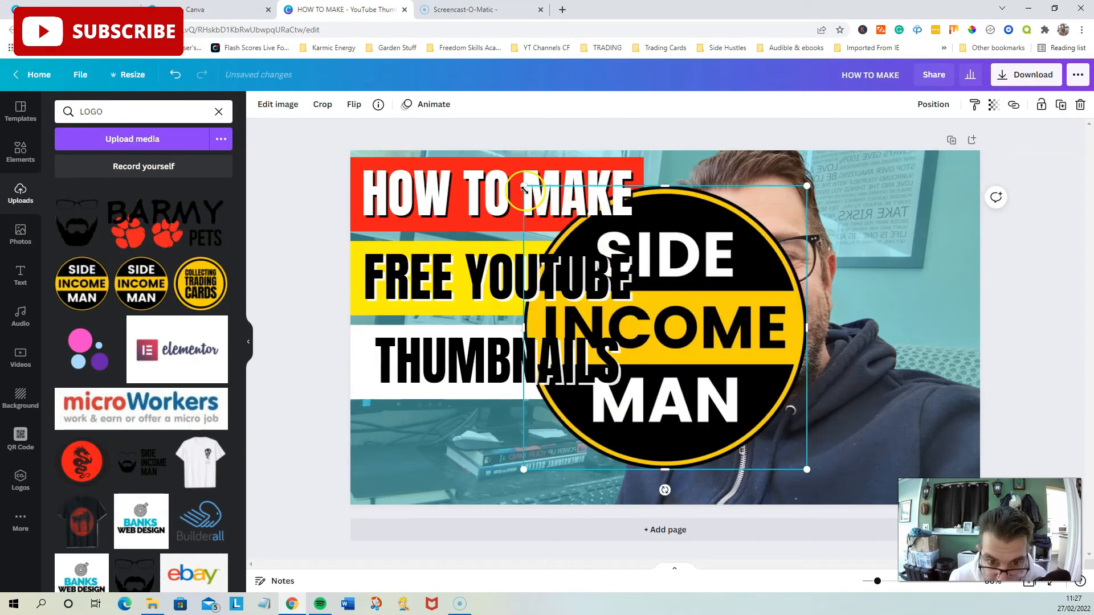
left_click_drag(524, 188, 744, 408)
left_click_drag(765, 449, 927, 472)
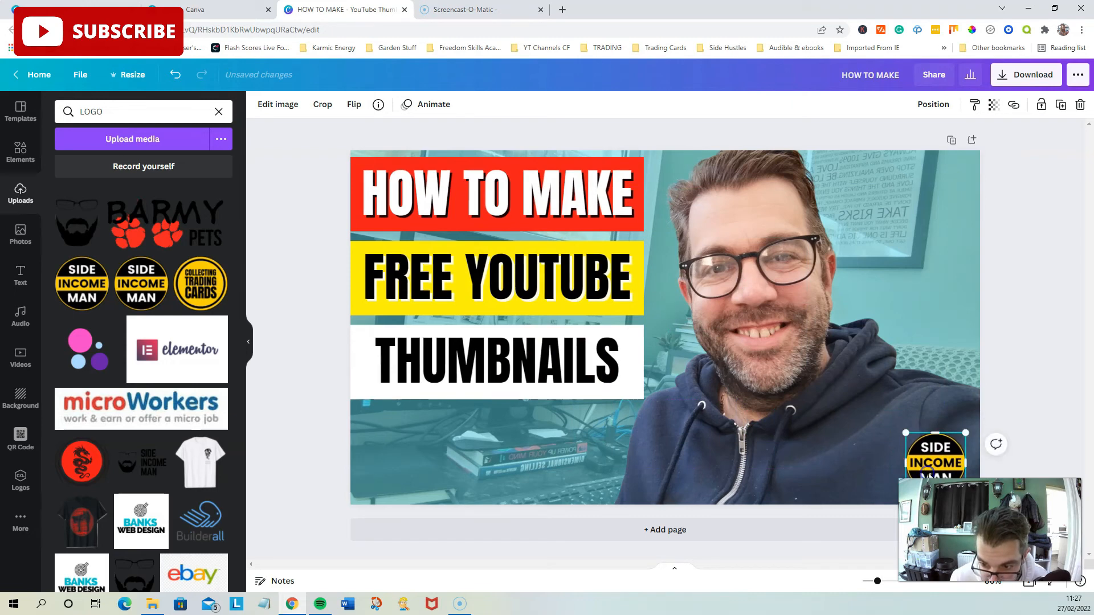
left_click(1032, 397)
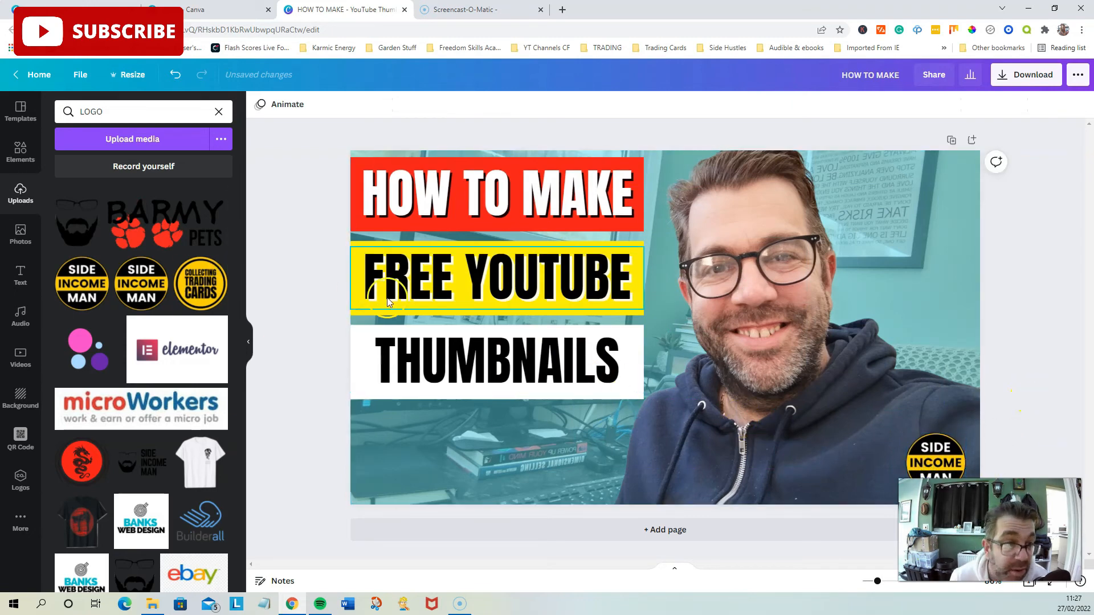
Search the uploaded images for "YOUTUBE"
left_click_drag(106, 112, 95, 112)
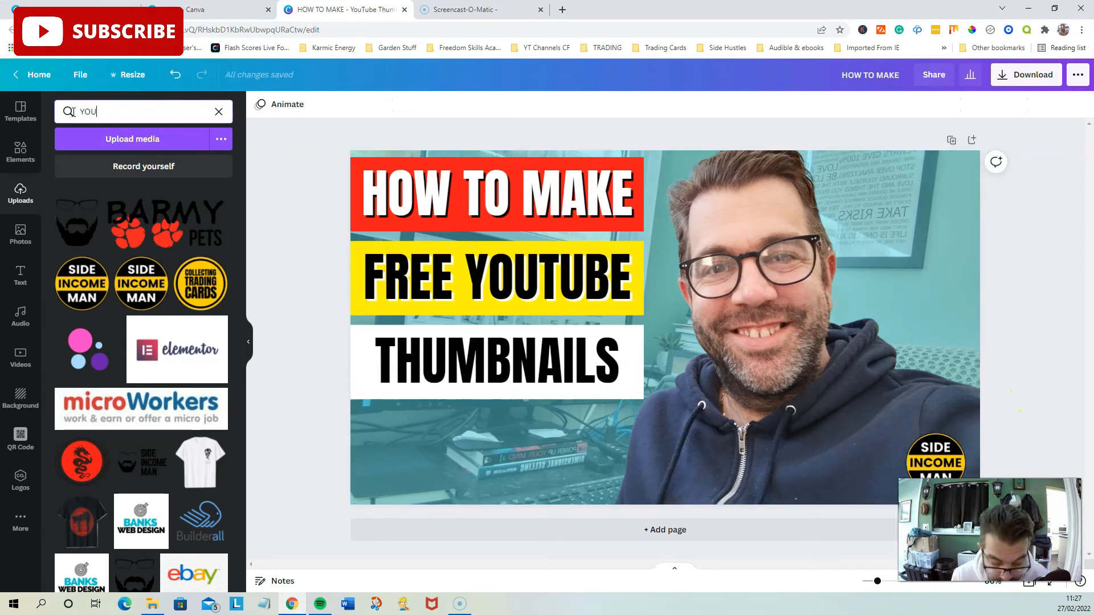
type("YOUTUBE")
key("Return")
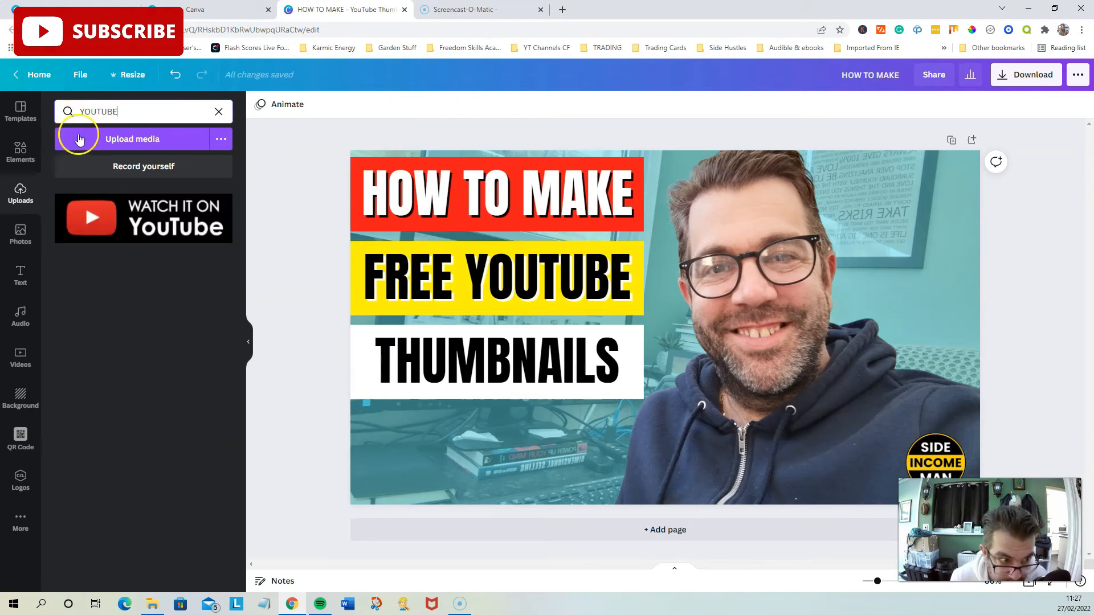
Search the Canva elements for "YOUTUBE" and add the red YouTube play-button icon to the thumbnail
left_click(21, 153)
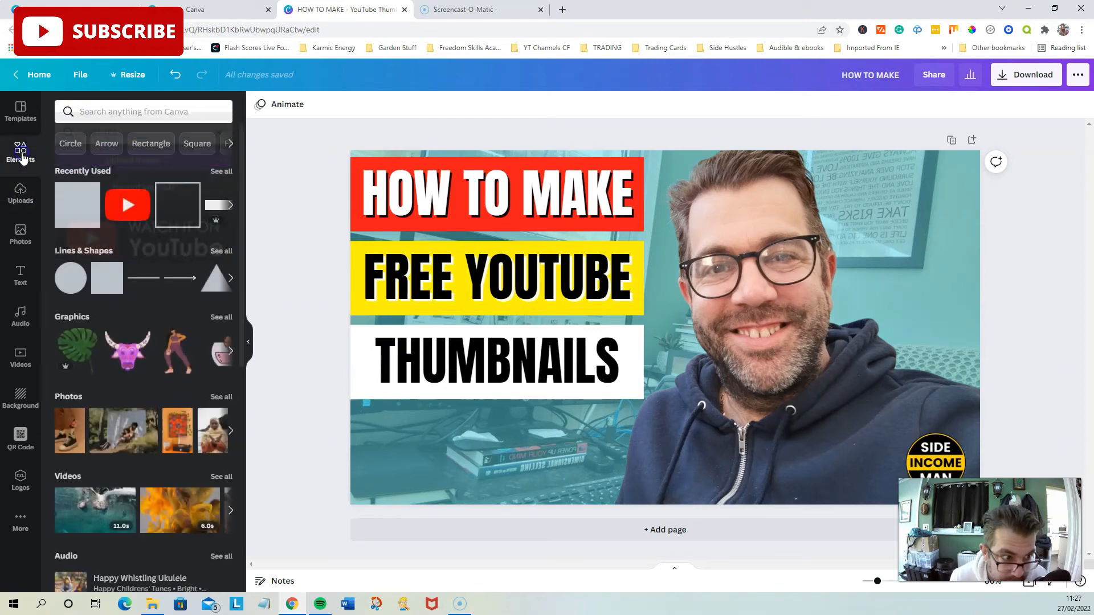
left_click(98, 112)
type("YOUUTBE")
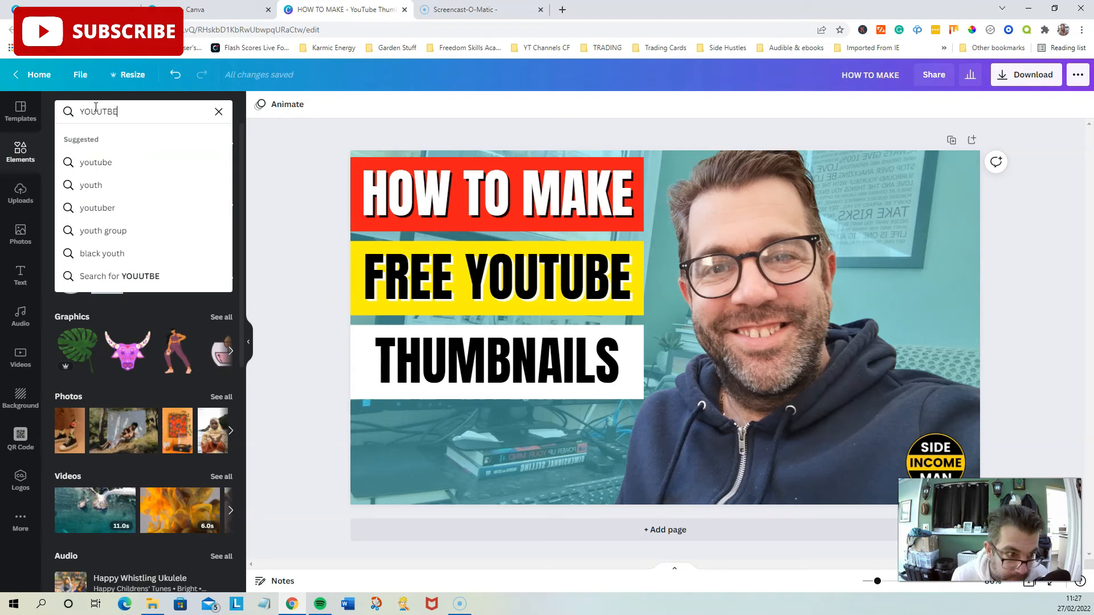
key("BackSpace")
key("BackSpace")
key("BackSpace")
key("BackSpace")
type("T")
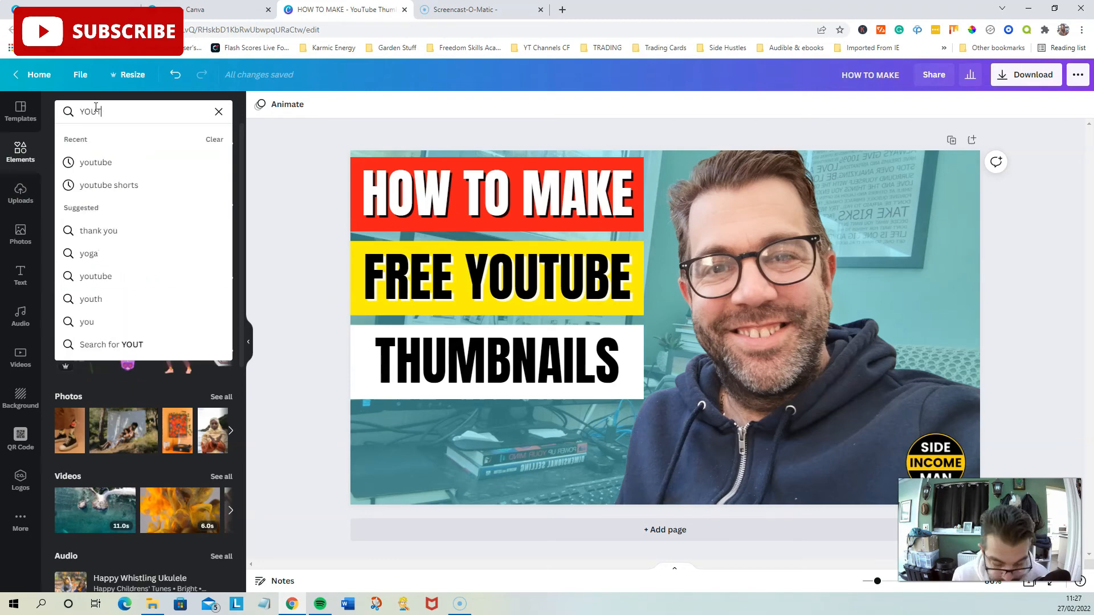
type("UBE")
key("Return")
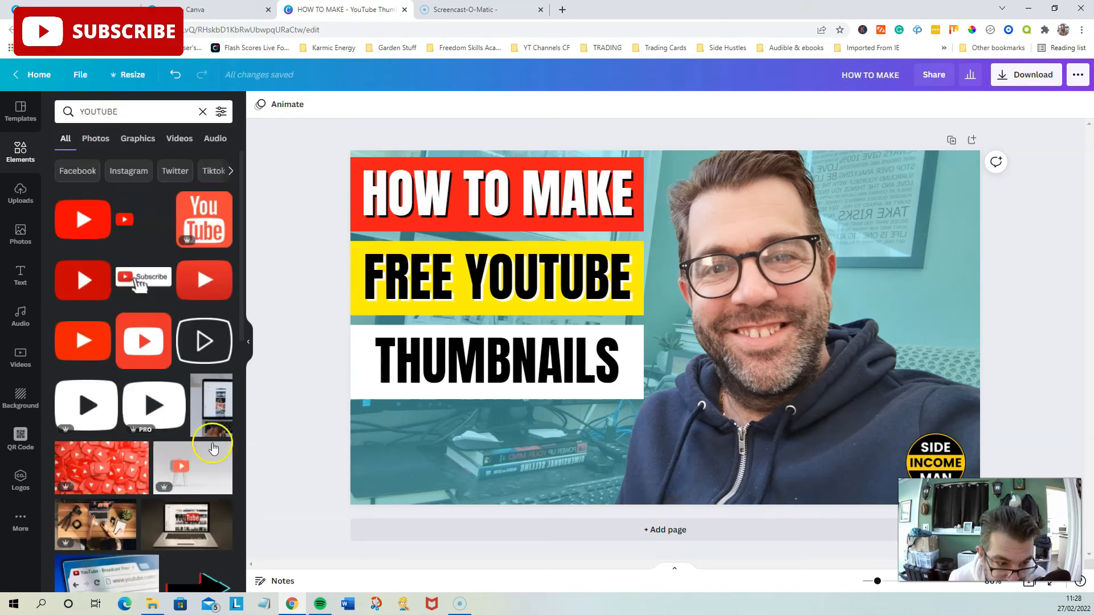
left_click(85, 220)
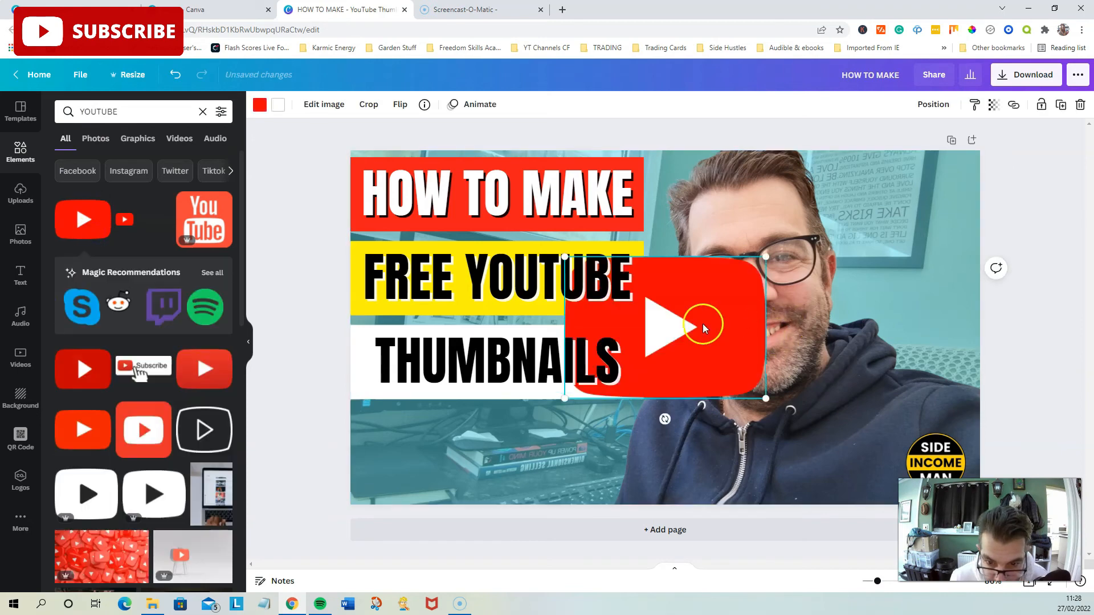